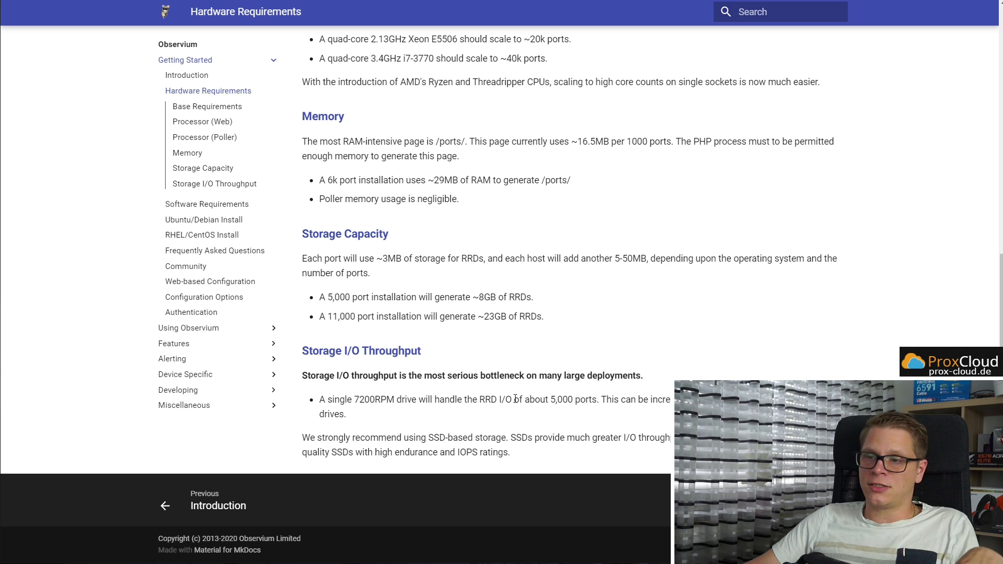
# Open the Ubuntu/Debian install guide and review its automated install script commands
pyautogui.moveTo(373, 438); pyautogui.dragTo(580, 439)
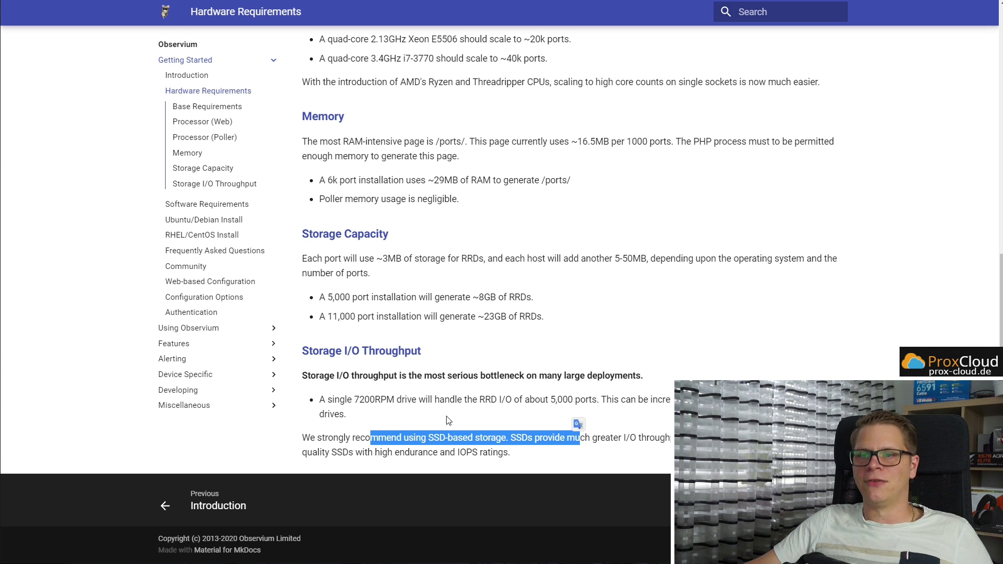
pyautogui.scroll(9, 448, 420)
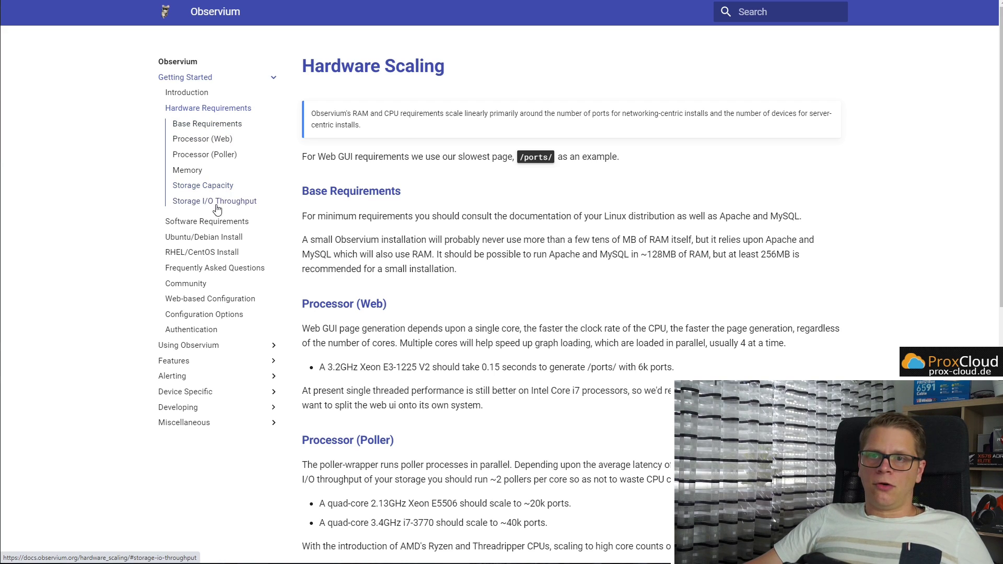
pyautogui.click(203, 240)
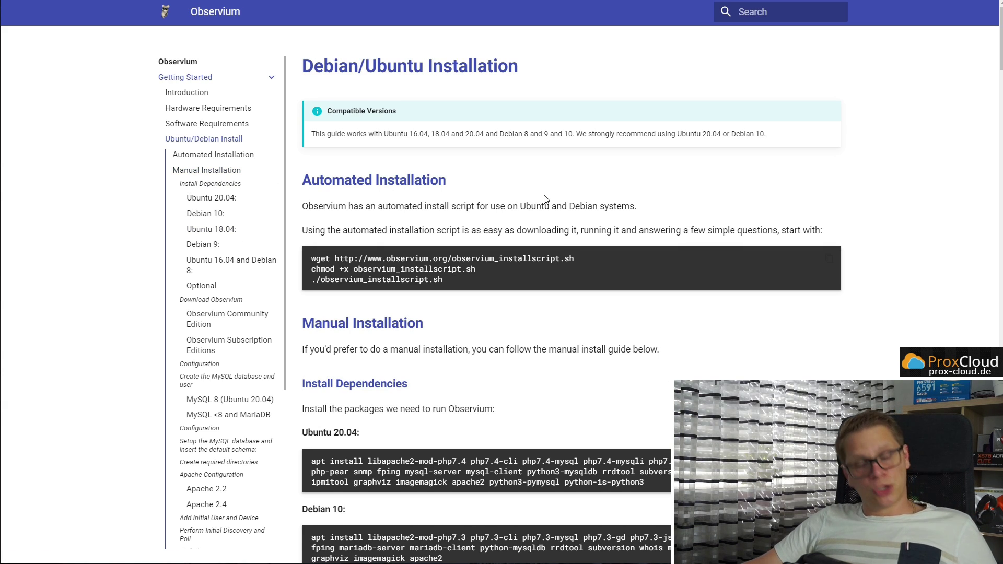
pyautogui.moveTo(449, 281); pyautogui.dragTo(306, 264)
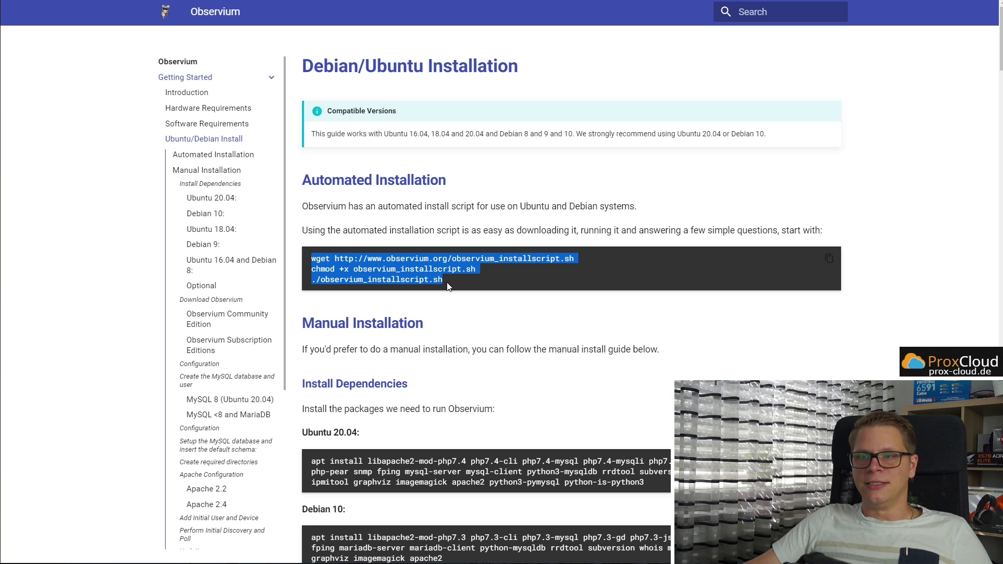
pyautogui.scroll(-14, 460, 287)
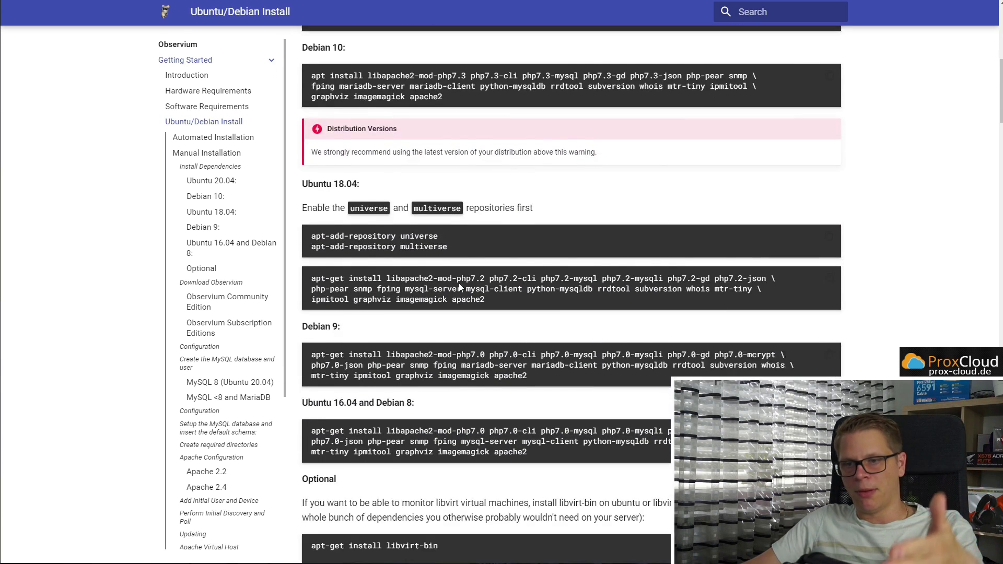
pyautogui.scroll(-15, 460, 287)
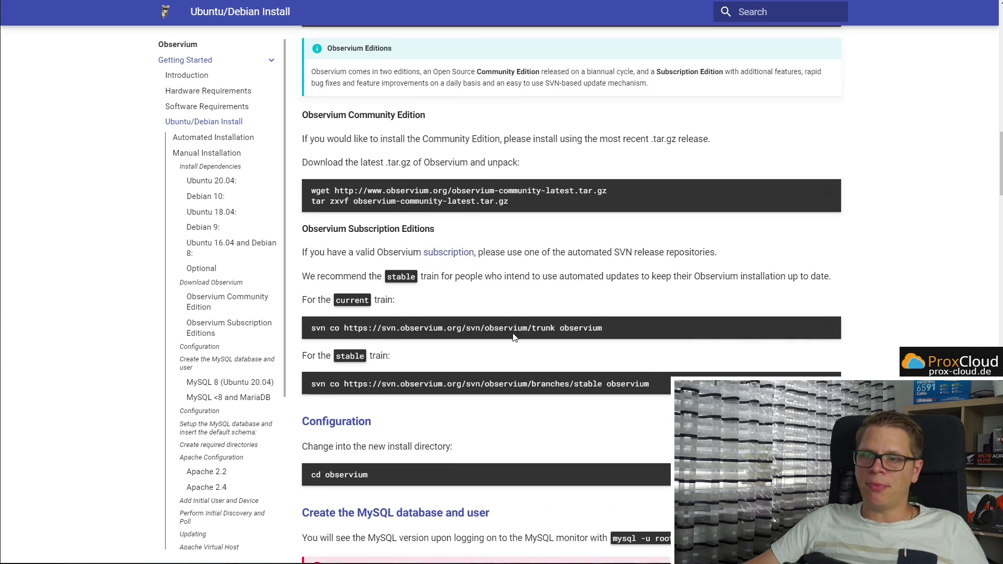
pyautogui.scroll(-1, 515, 337)
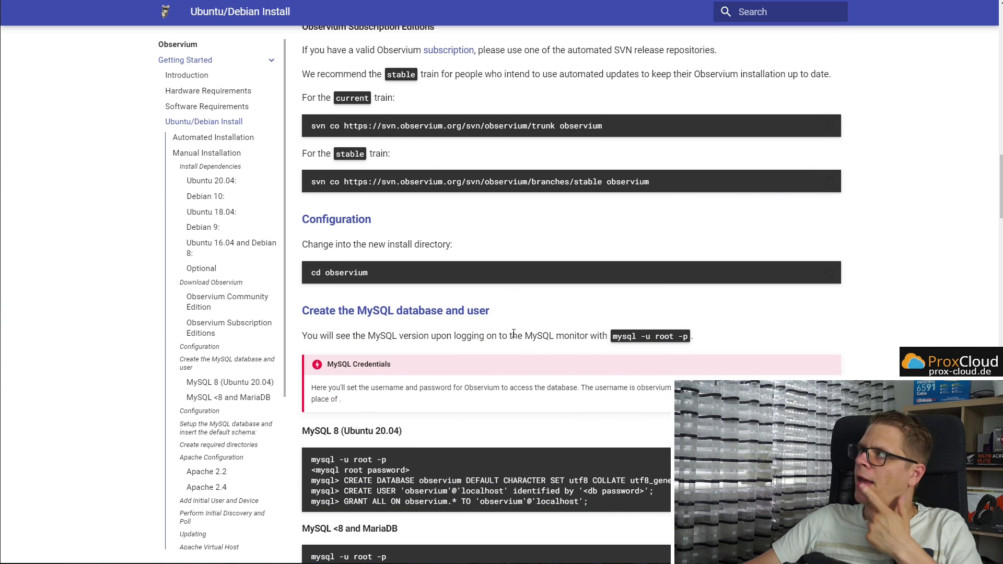
pyautogui.scroll(20, 514, 335)
pyautogui.scroll(2, 515, 299)
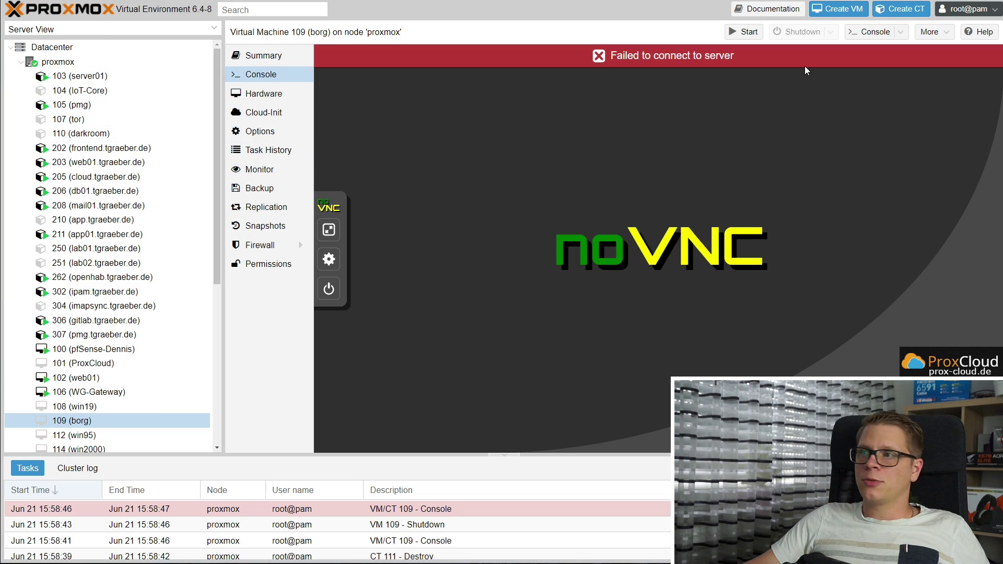
# Launch the Create CT wizard, which proposes CT ID 111 on node proxmox
pyautogui.click(897, 11)
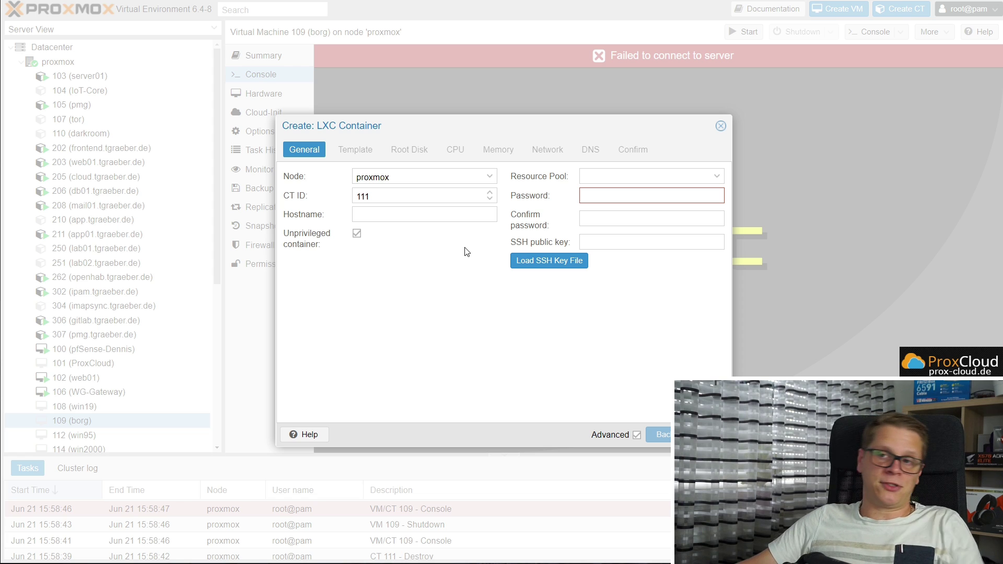
# Set hostname oberv, enter and confirm a root password, and choose pool IT-Dennis-LAB
pyautogui.click(417, 215)
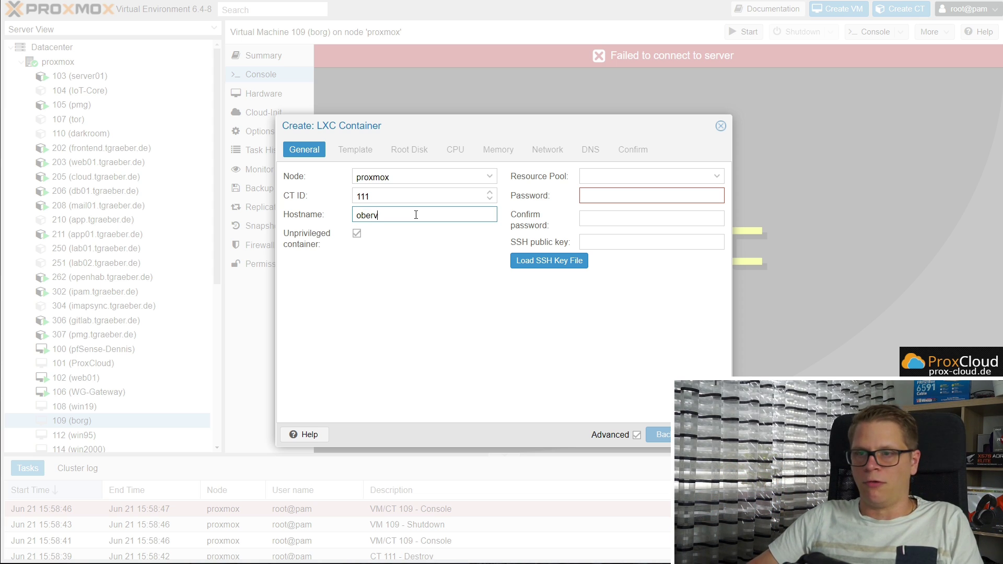
pyautogui.click(593, 196)
pyautogui.write('•••••')
pyautogui.press('Tab')
pyautogui.write('•••••')
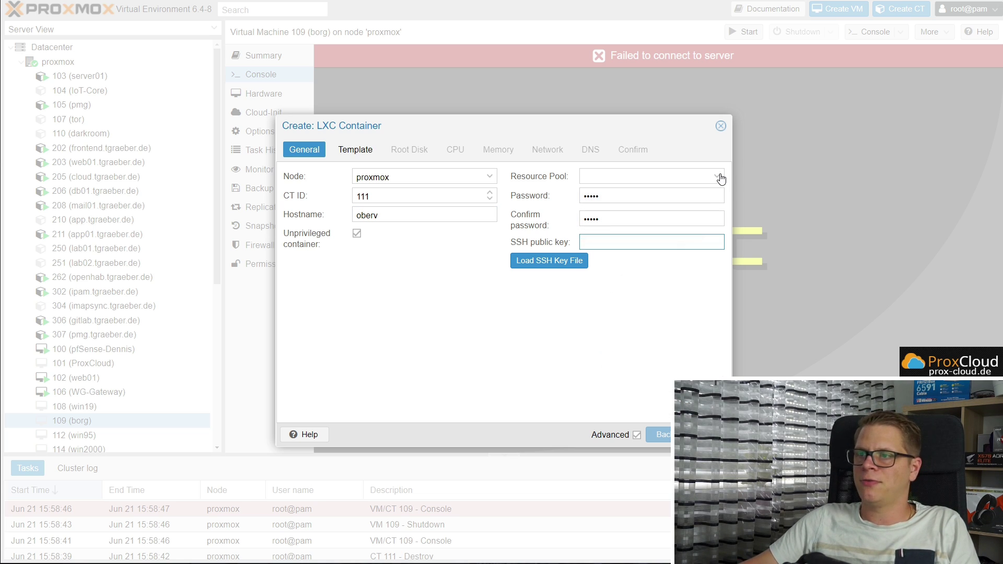
pyautogui.click(718, 176)
pyautogui.click(630, 231)
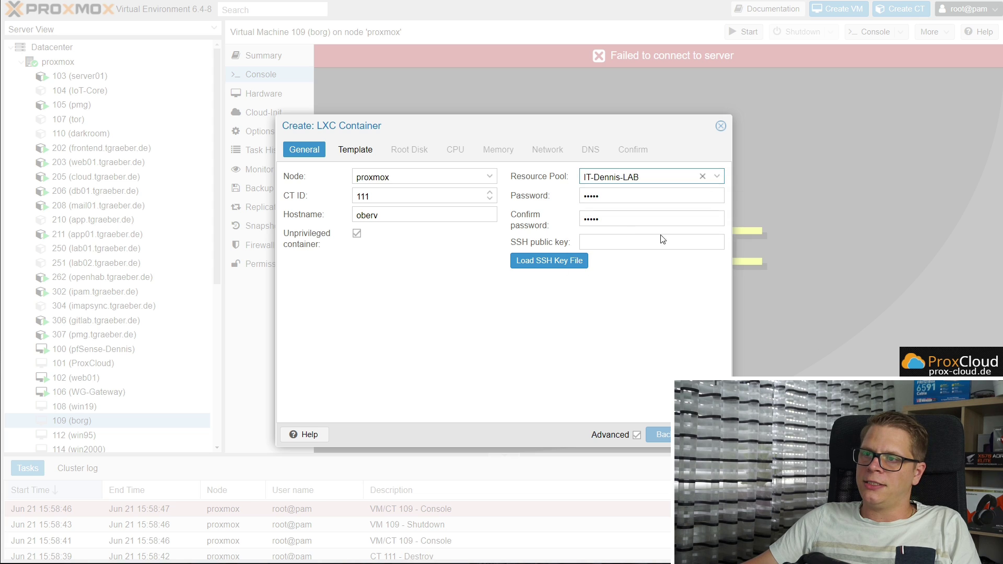
# Load the SSH public key file from the Dokumente SSH Keys folder
pyautogui.click(575, 261)
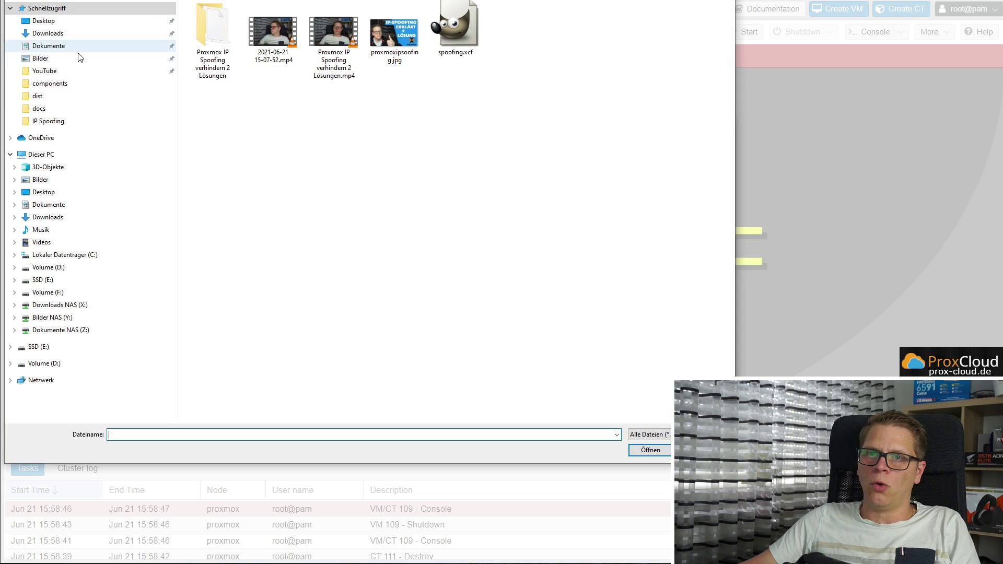
pyautogui.click(51, 33)
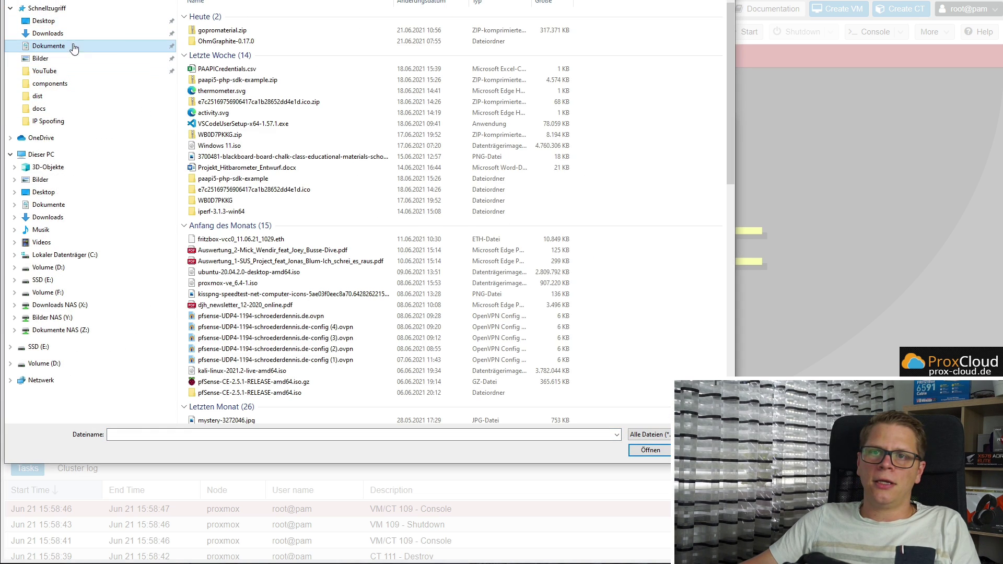
pyautogui.click(49, 46)
pyautogui.doubleClick(574, 31)
pyautogui.doubleClick(220, 73)
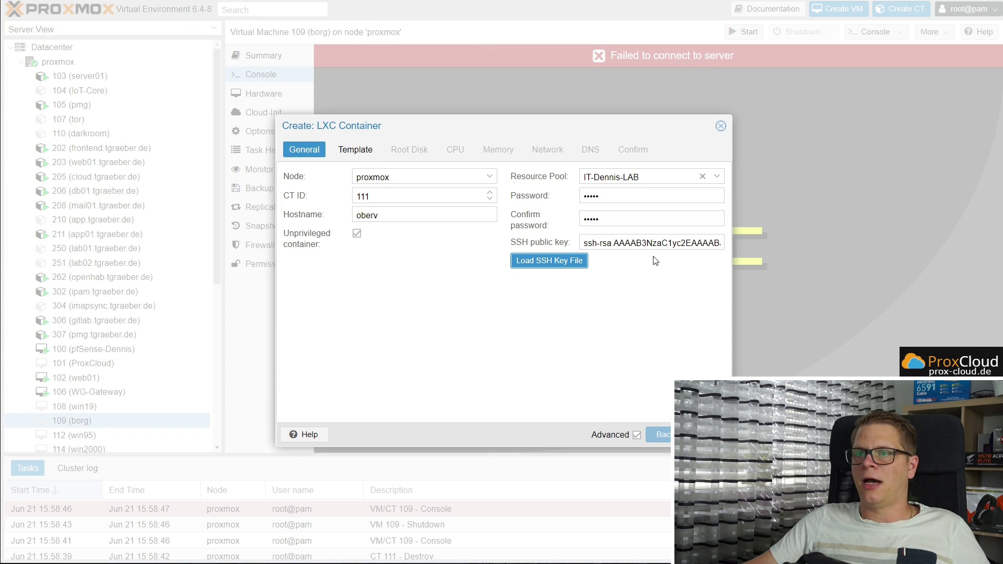
pyautogui.click(356, 149)
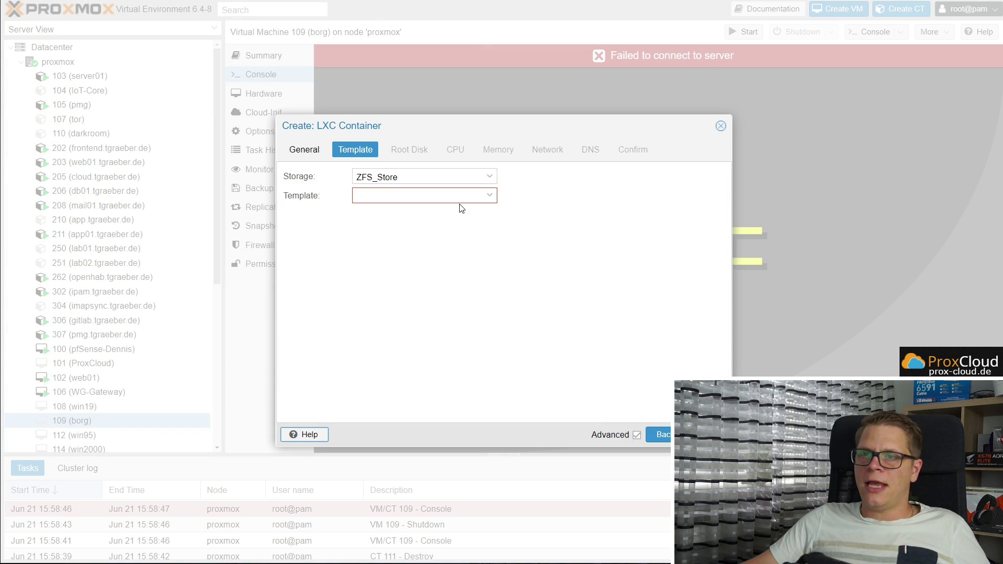
# Choose the Debian 10 standard template and set the root disk to 20 GiB
pyautogui.click(489, 196)
pyautogui.click(393, 232)
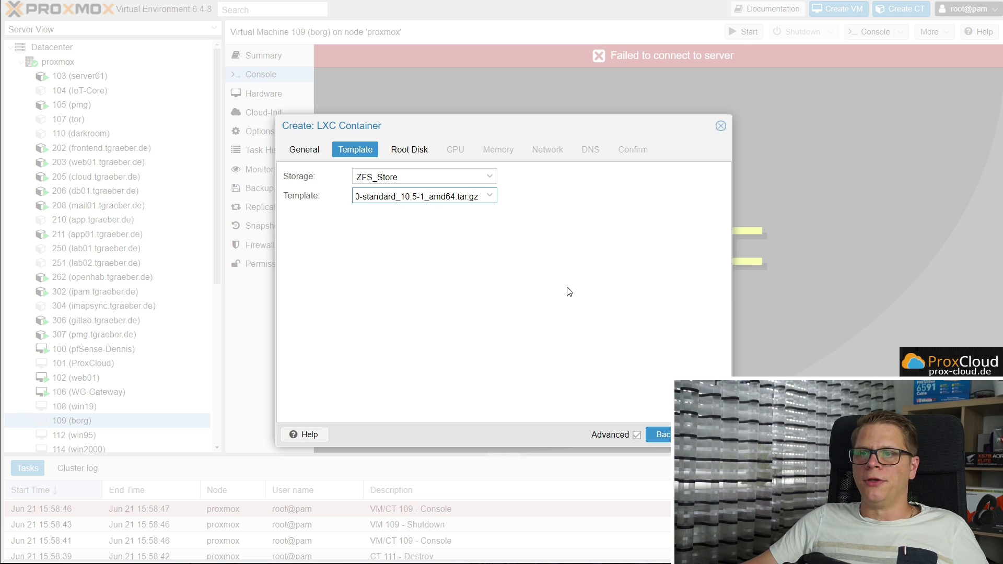
pyautogui.click(409, 150)
pyautogui.moveTo(401, 197); pyautogui.dragTo(291, 195)
pyautogui.write('20')
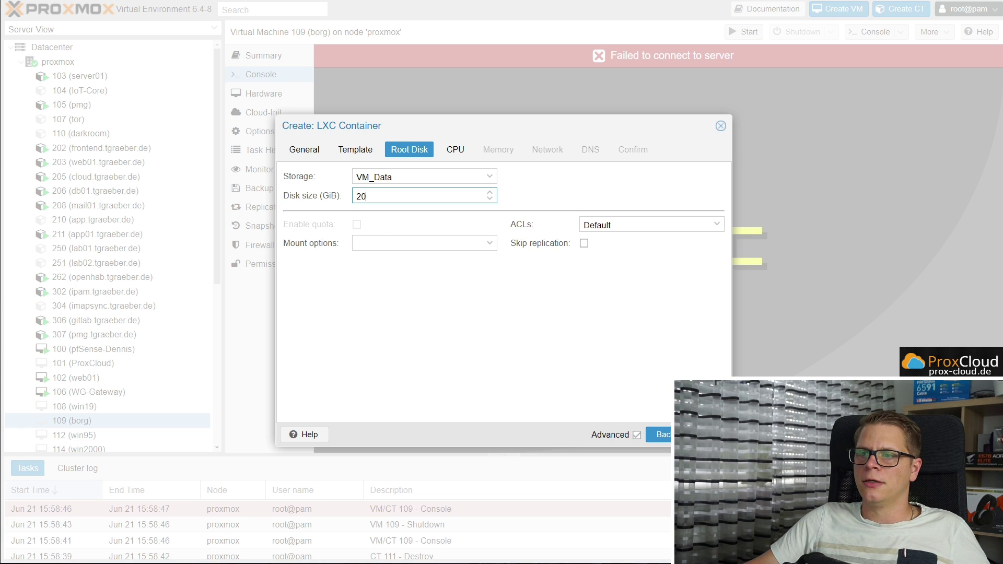
pyautogui.press('Return')
# Give the container 4 CPU cores and 1024 MiB of memory
pyautogui.click(492, 174)
pyautogui.click(491, 175)
pyautogui.click(491, 174)
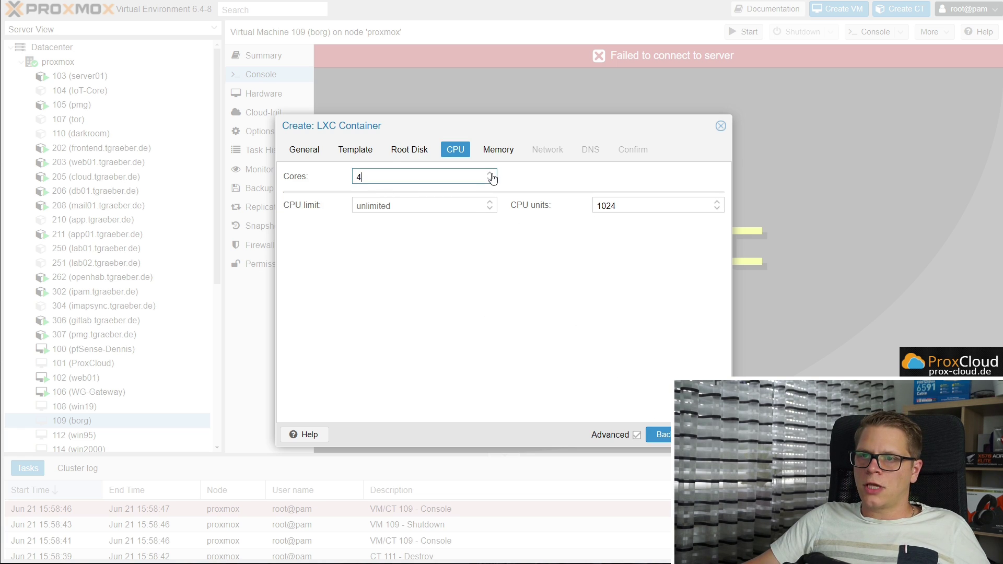
pyautogui.press('Return')
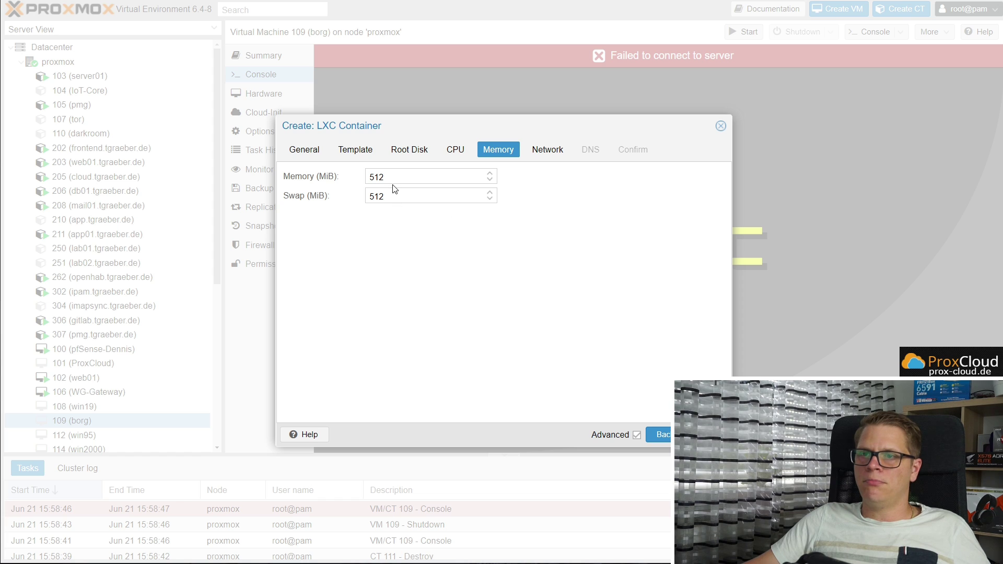
pyautogui.moveTo(397, 176); pyautogui.dragTo(367, 176)
pyautogui.write('1024')
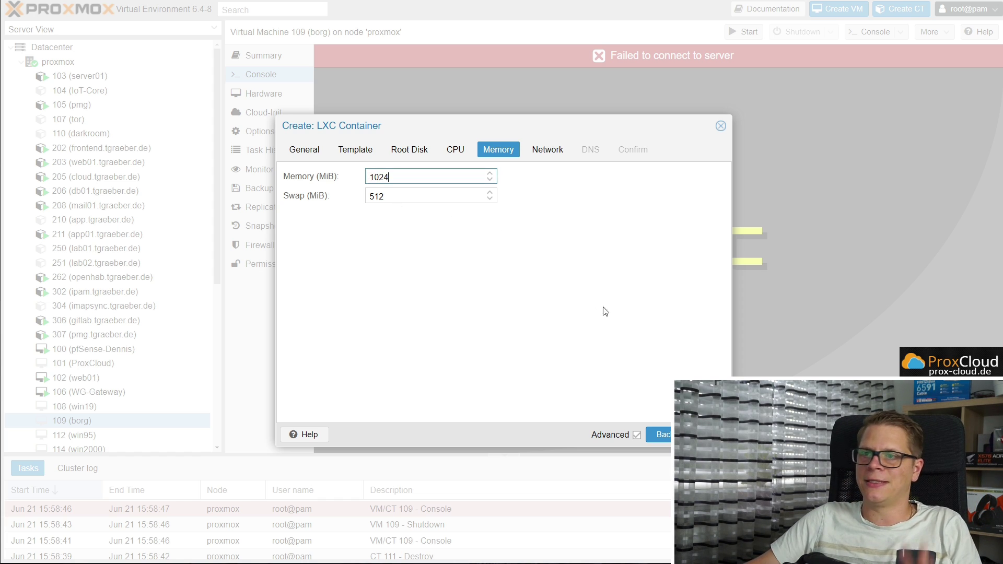
pyautogui.press('Return')
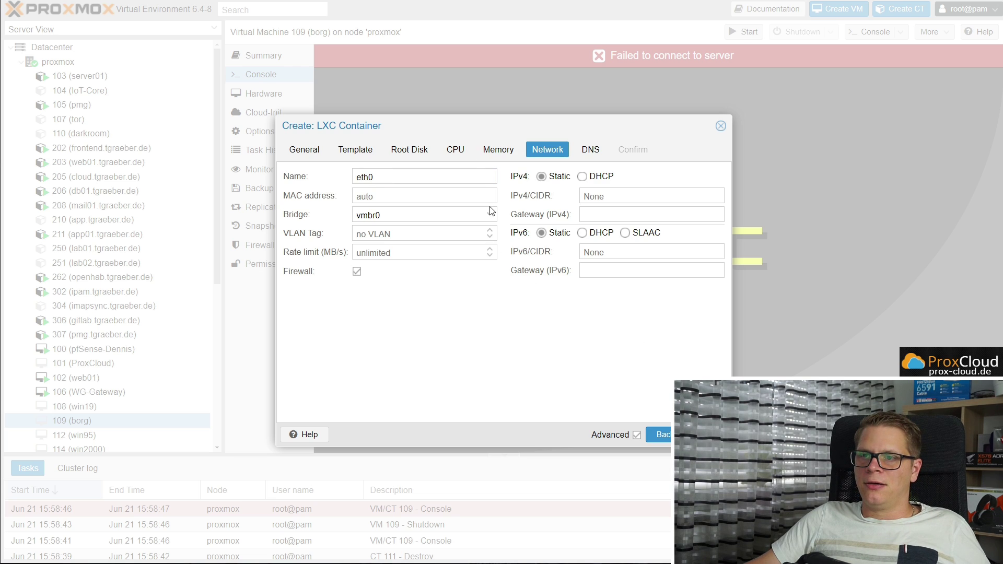
# Attach the network to bridge vmbr2 with DHCP, enable start after creation, and finish
pyautogui.click(489, 216)
pyautogui.click(500, 329)
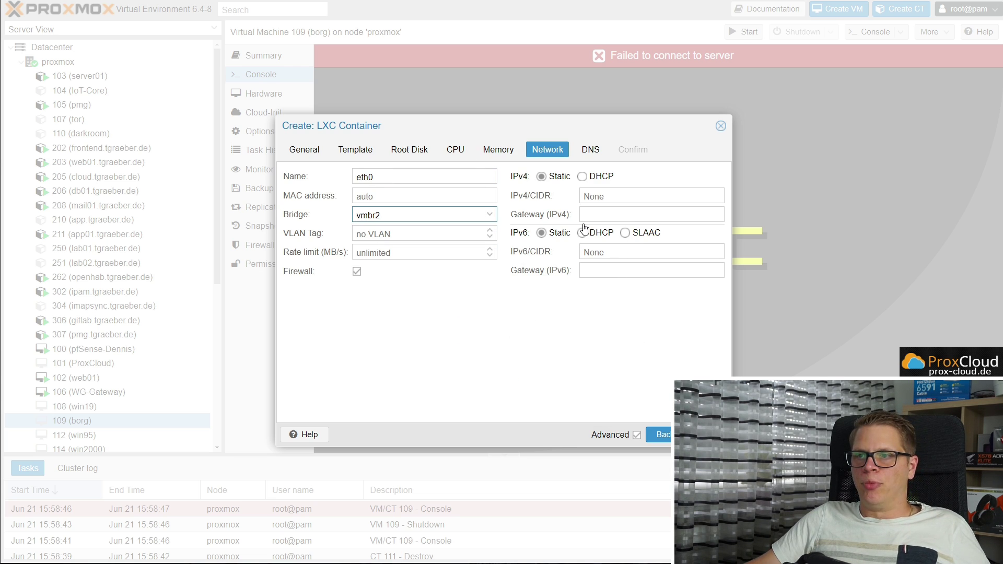
pyautogui.click(582, 177)
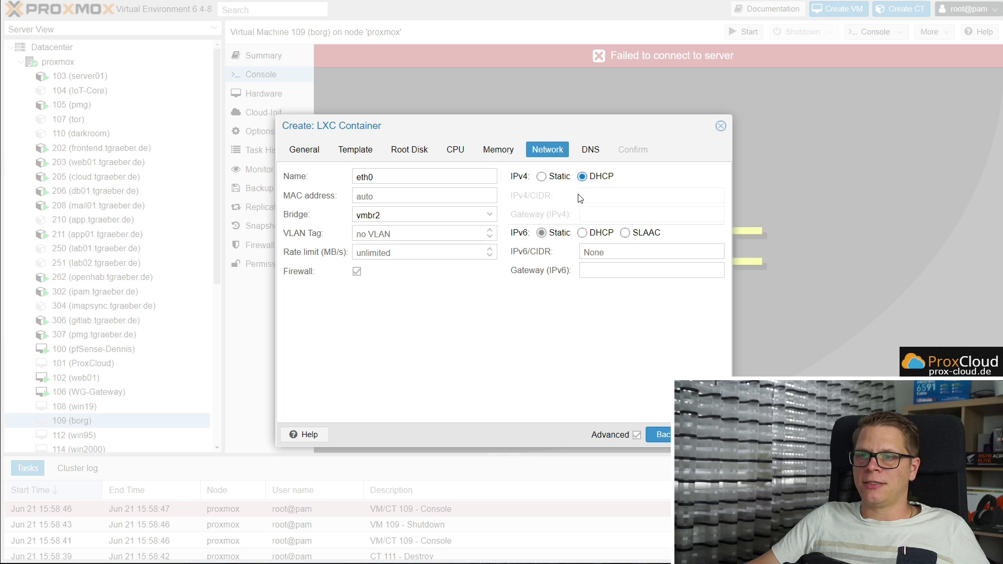
pyautogui.click(700, 435)
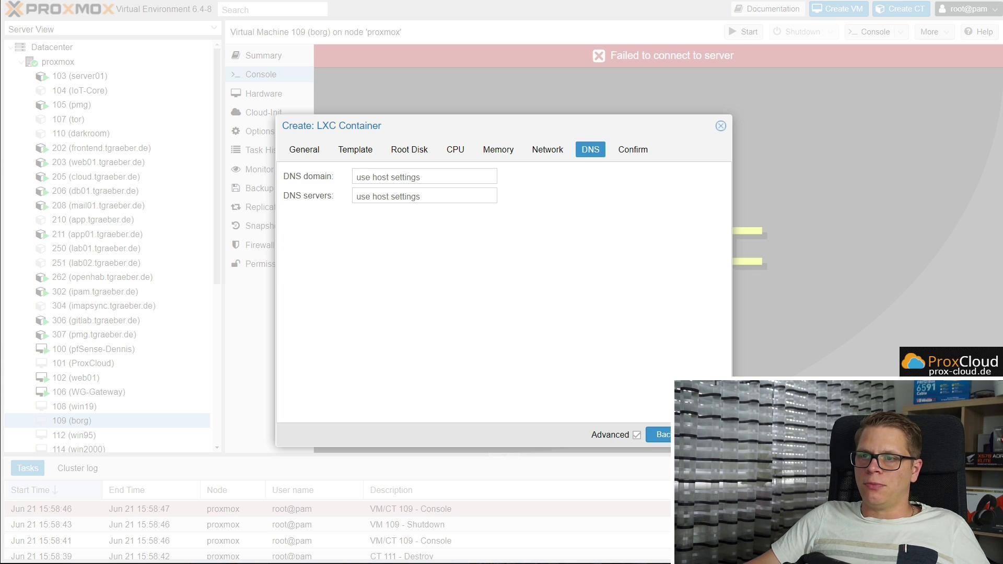
pyautogui.click(700, 435)
pyautogui.click(333, 411)
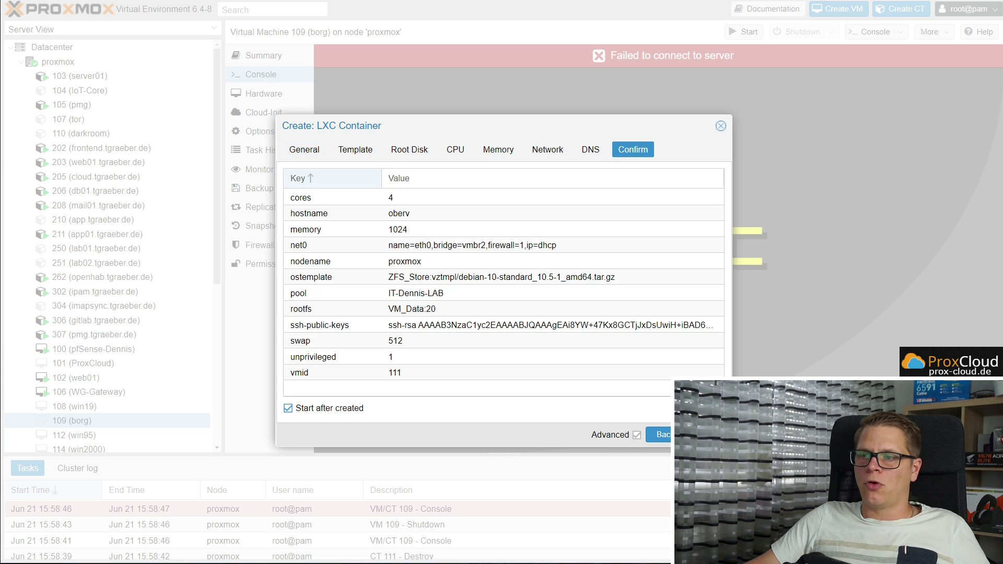
pyautogui.click(700, 434)
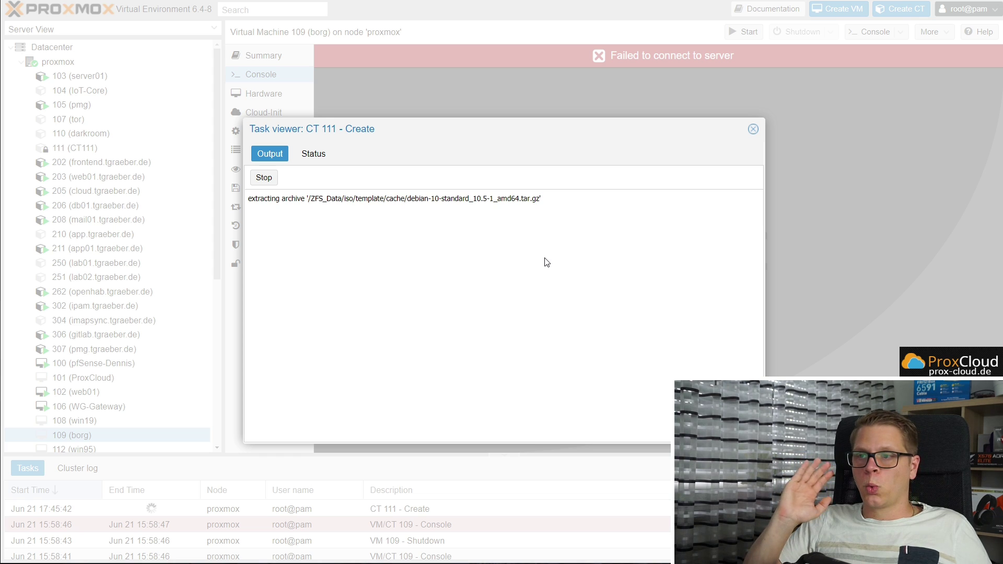
# Open container 111's console and log in as root
pyautogui.click(753, 129)
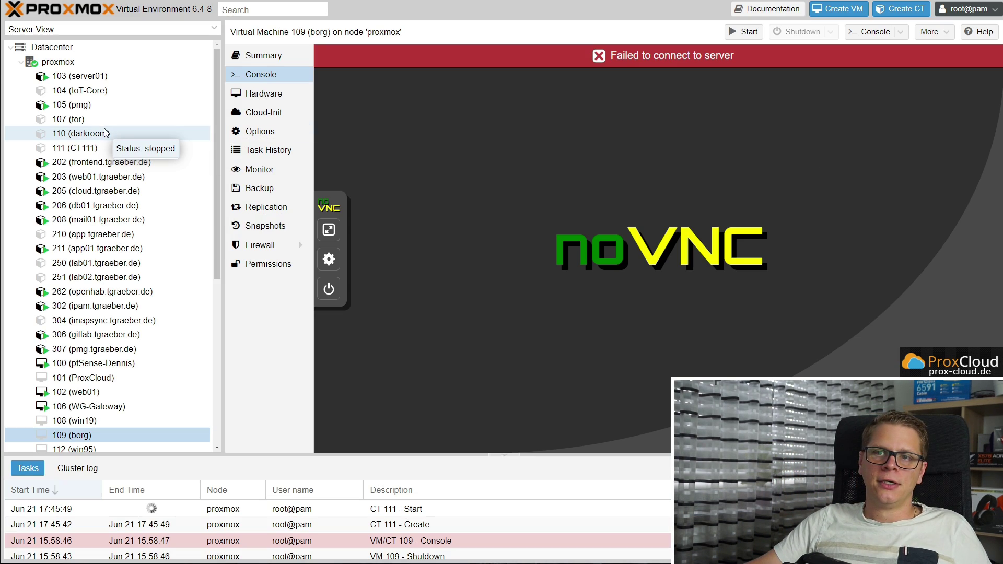
pyautogui.click(83, 149)
pyautogui.click(261, 74)
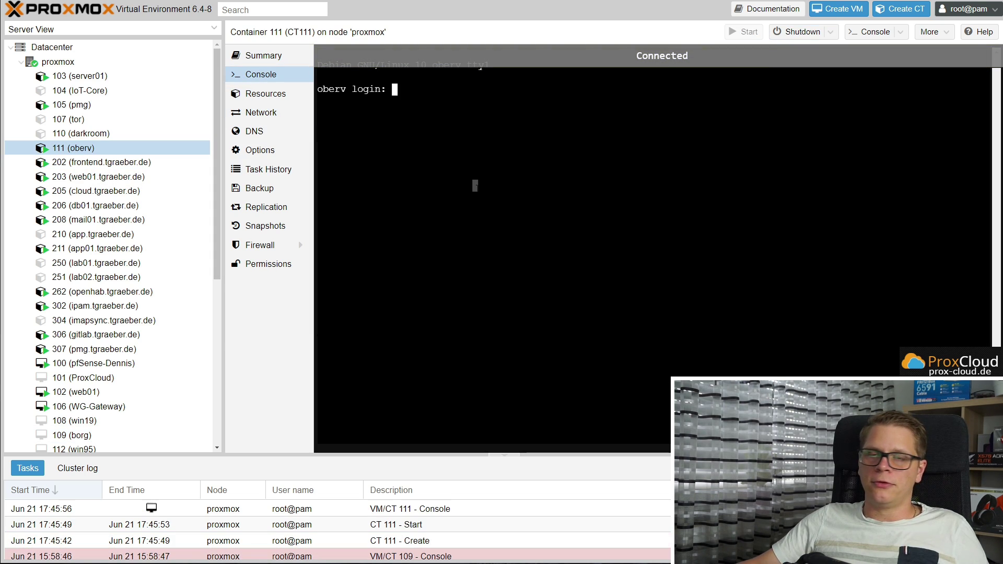
pyautogui.write('root')
pyautogui.press('Return')
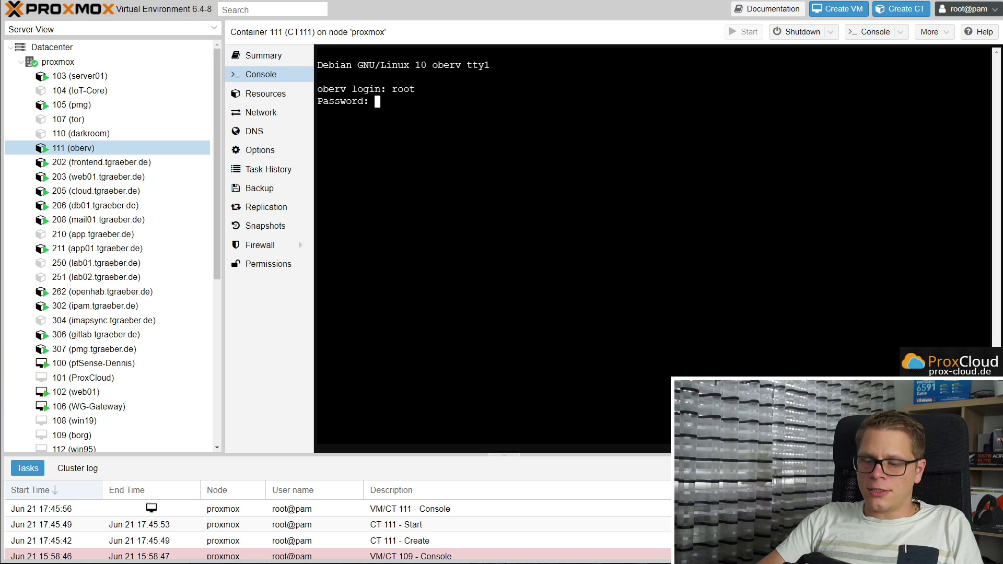
pyautogui.press('Return')
# Run apt update, then apt upgrade, confirming with y
pyautogui.press('Return')
pyautogui.press('Return')
pyautogui.write('apt update')
pyautogui.press('Return')
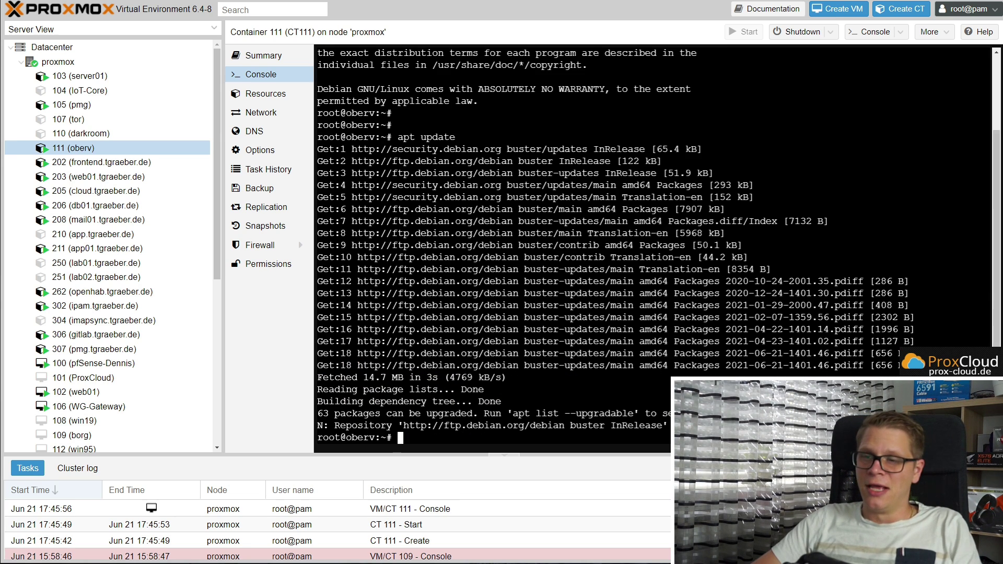
pyautogui.write('apt up')
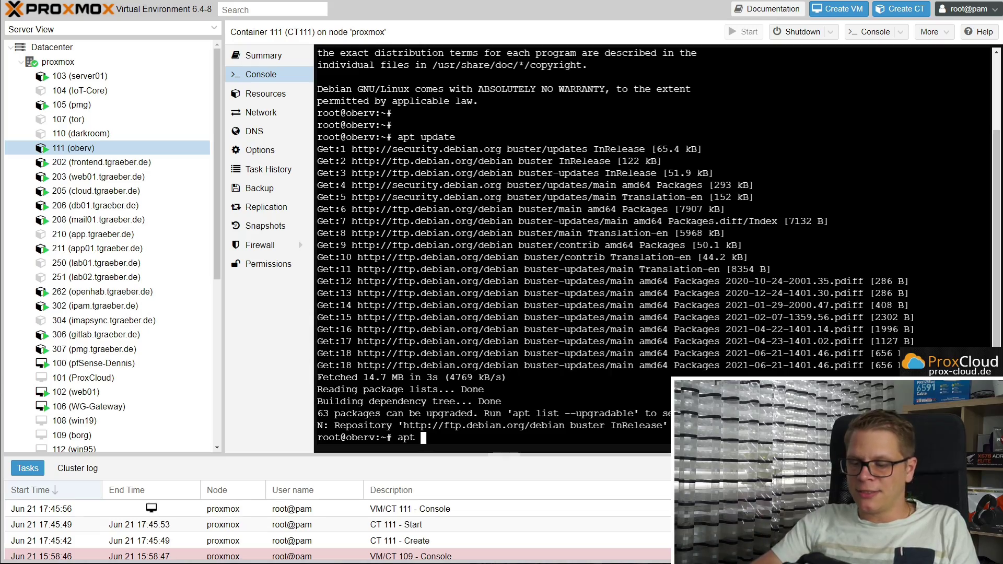
pyautogui.write('grade')
pyautogui.press('Return')
pyautogui.write('y')
pyautogui.press('Return')
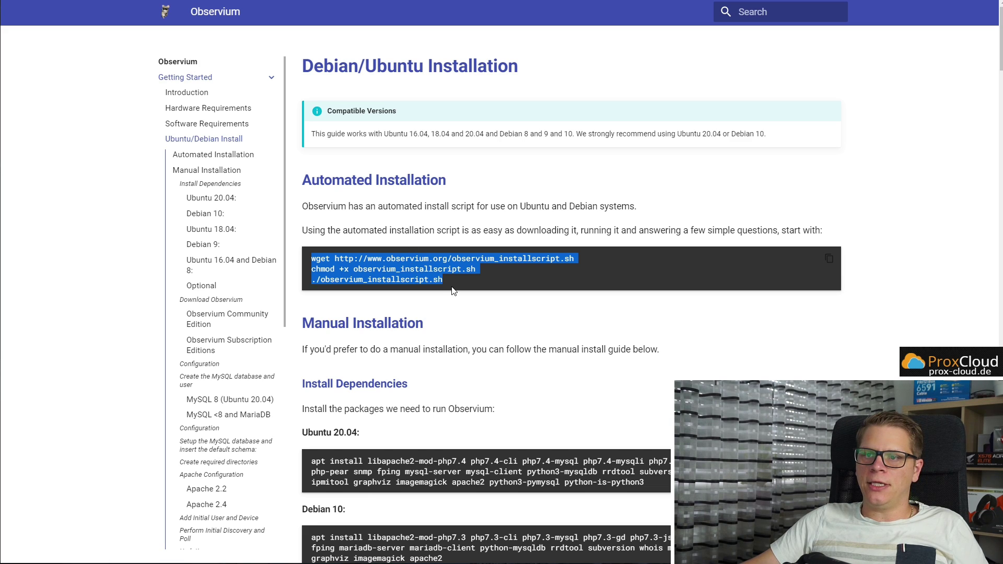
# Select the wget line that downloads observium_installscript.sh in the Automated Installation block
pyautogui.moveTo(451, 279); pyautogui.dragTo(303, 259)
pyautogui.moveTo(574, 259); pyautogui.dragTo(305, 252)
pyautogui.hotkey('ctrl', 'c')
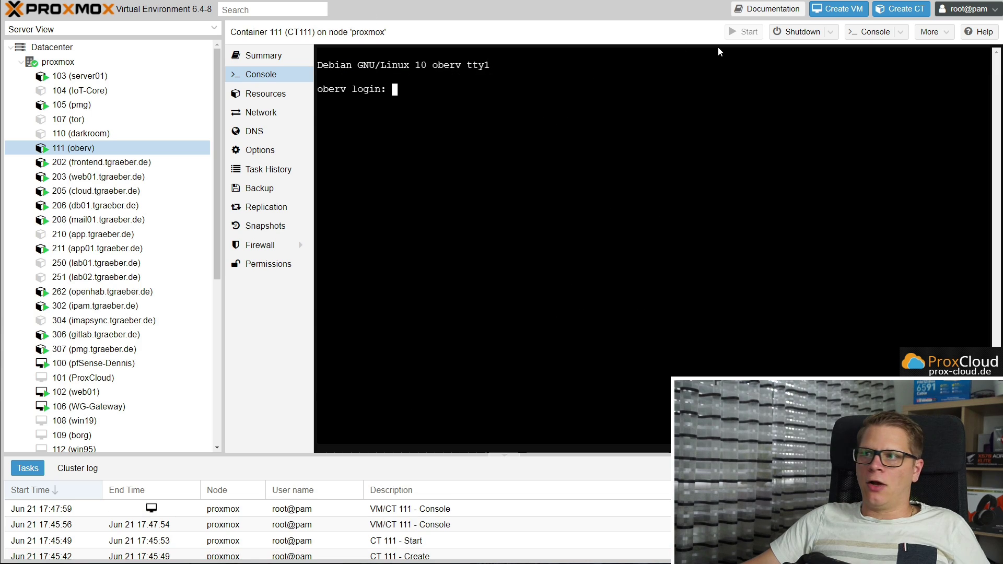
# Open container 111 in a separate xterm.js console and log in as root
pyautogui.click(900, 32)
pyautogui.click(883, 80)
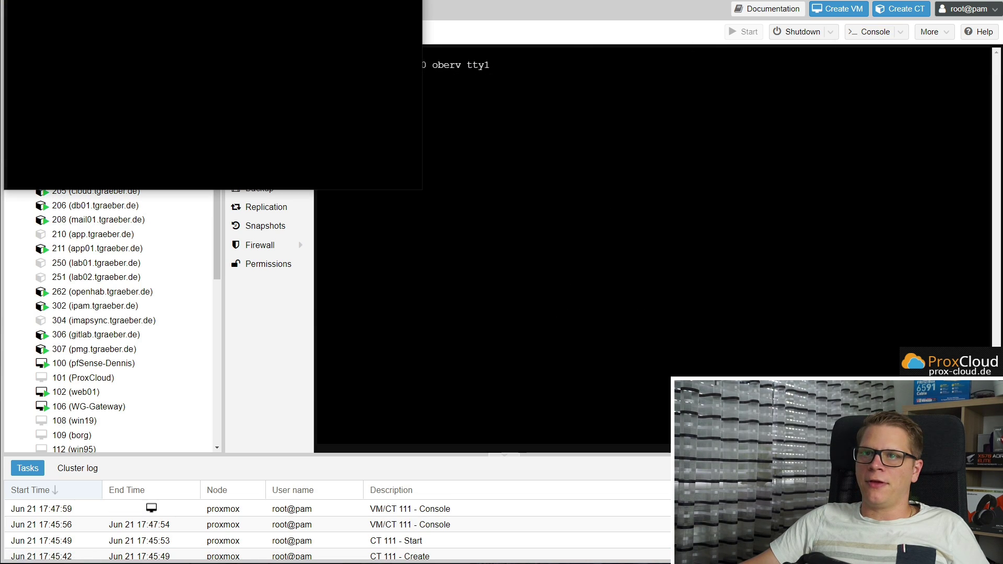
pyautogui.press('Return')
pyautogui.write('root')
pyautogui.press('Return')
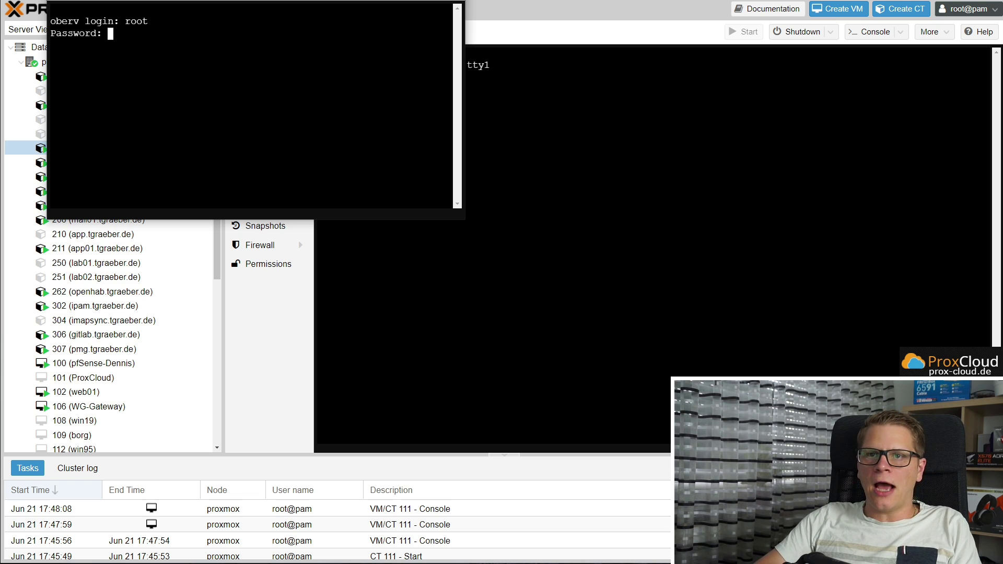
pyautogui.press('Return')
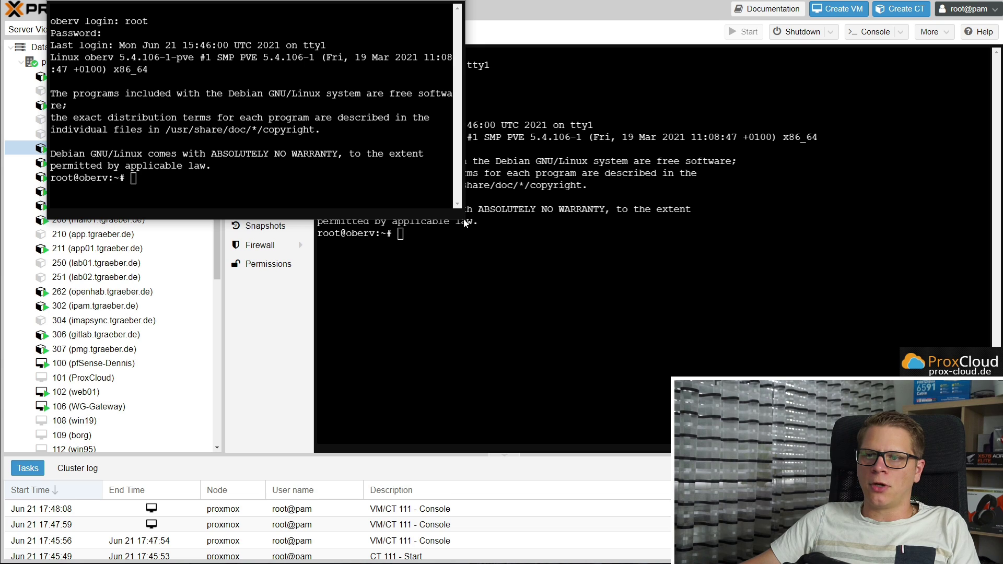
# Enlarge the console window, then paste and run the wget command for the install script
pyautogui.moveTo(464, 222); pyautogui.dragTo(728, 453)
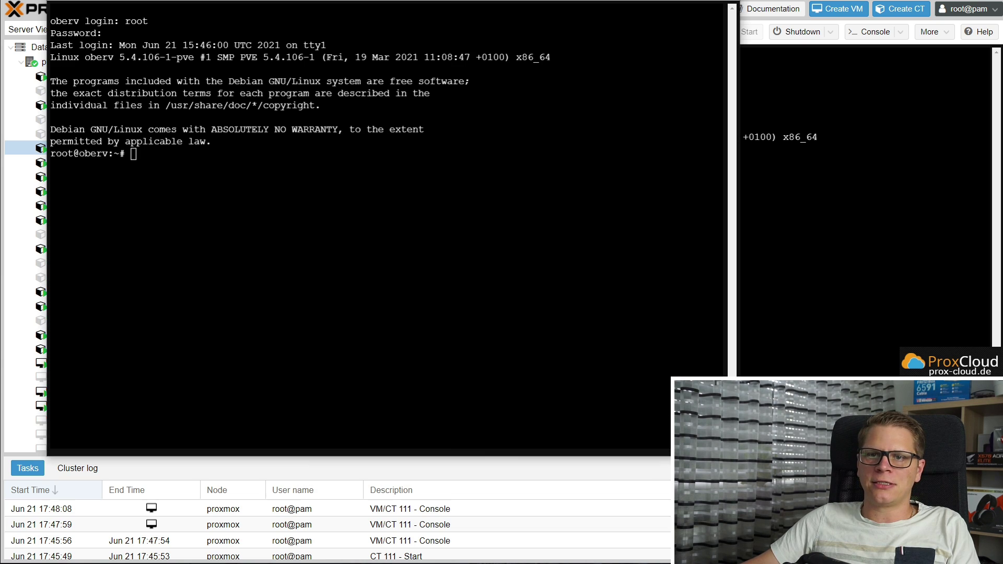
pyautogui.rightClick(173, 134)
pyautogui.click(209, 215)
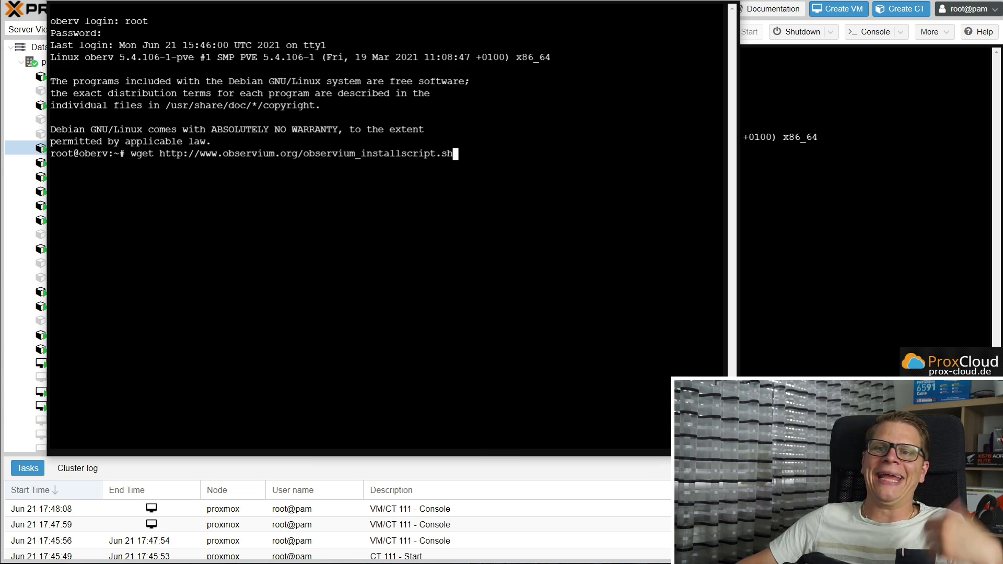
pyautogui.press('Return')
# Open observium_installscript.sh in nano, read through the agent and snmpd functions, then exit
pyautogui.write('nano o')
pyautogui.press('BackSpace')
pyautogui.write('ob')
pyautogui.press('Tab')
pyautogui.press('Return')
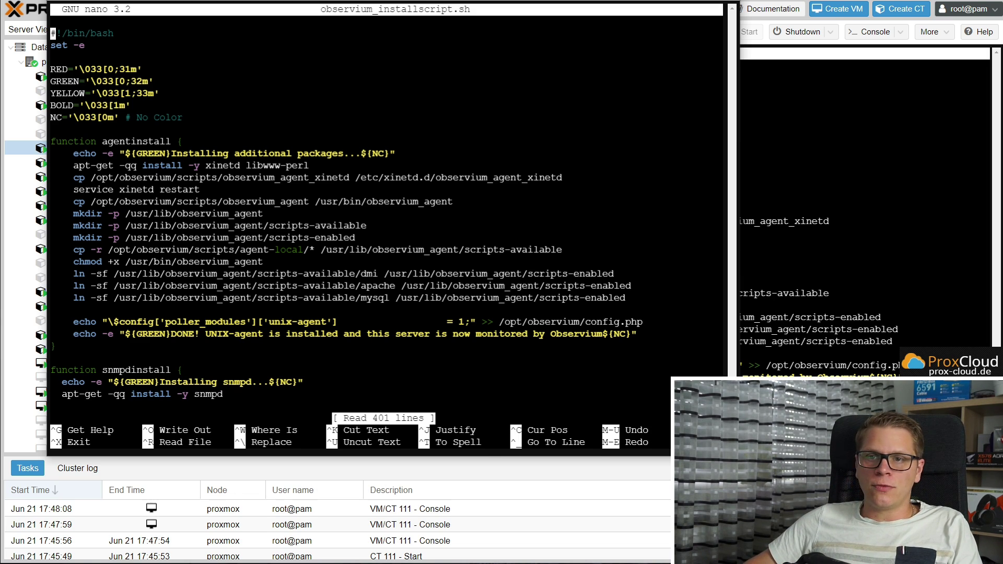
pyautogui.press('Down')
pyautogui.press('Down')
pyautogui.press('Down')
pyautogui.press('Down')
pyautogui.press('Down')
pyautogui.press('Down')
pyautogui.press('Down')
pyautogui.press('Down')
pyautogui.press('Down')
pyautogui.press('Down')
pyautogui.press('Down')
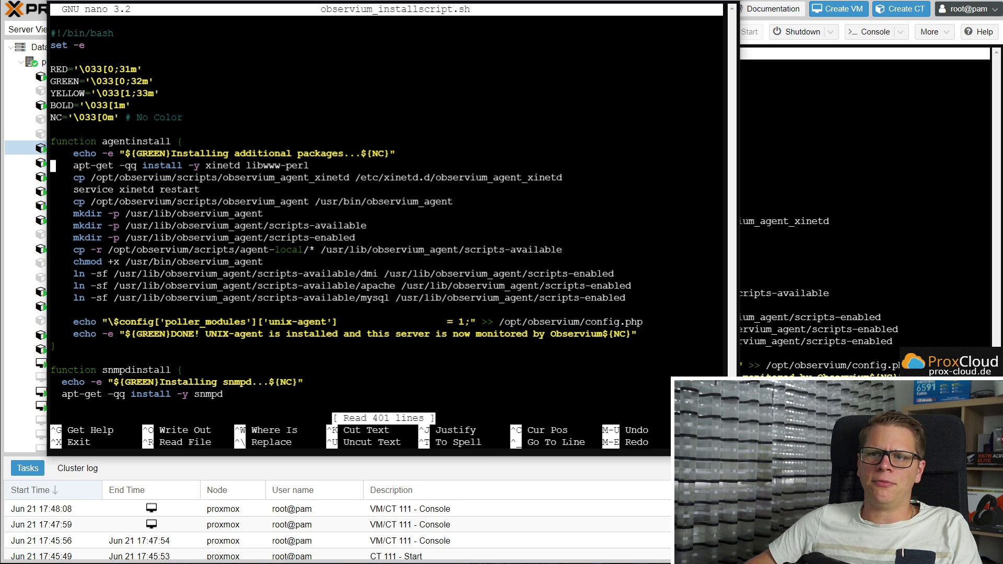
pyautogui.press('Down')
pyautogui.press('Down')
pyautogui.press('Down')
pyautogui.press('Down')
pyautogui.press('Down')
pyautogui.press('Down')
pyautogui.press('Down')
pyautogui.press('Down')
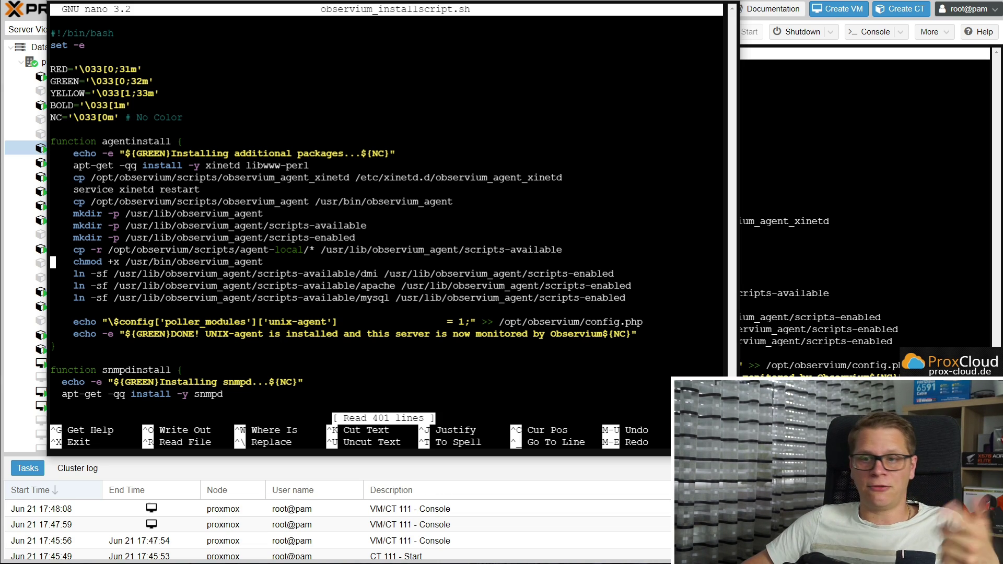
pyautogui.press('Down')
pyautogui.press('Down')
pyautogui.press('Down')
pyautogui.press('Down')
pyautogui.press('Down')
pyautogui.press('Down')
pyautogui.press('Down')
pyautogui.press('Down')
pyautogui.press('Down')
pyautogui.press('Down')
pyautogui.press('Down')
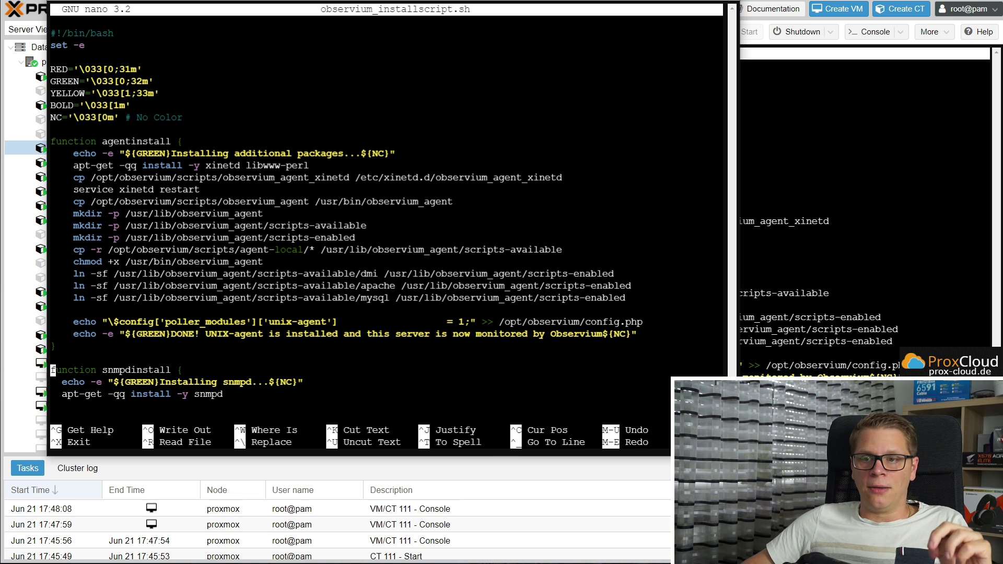
pyautogui.press('Down')
pyautogui.press('Down')
pyautogui.press('Down')
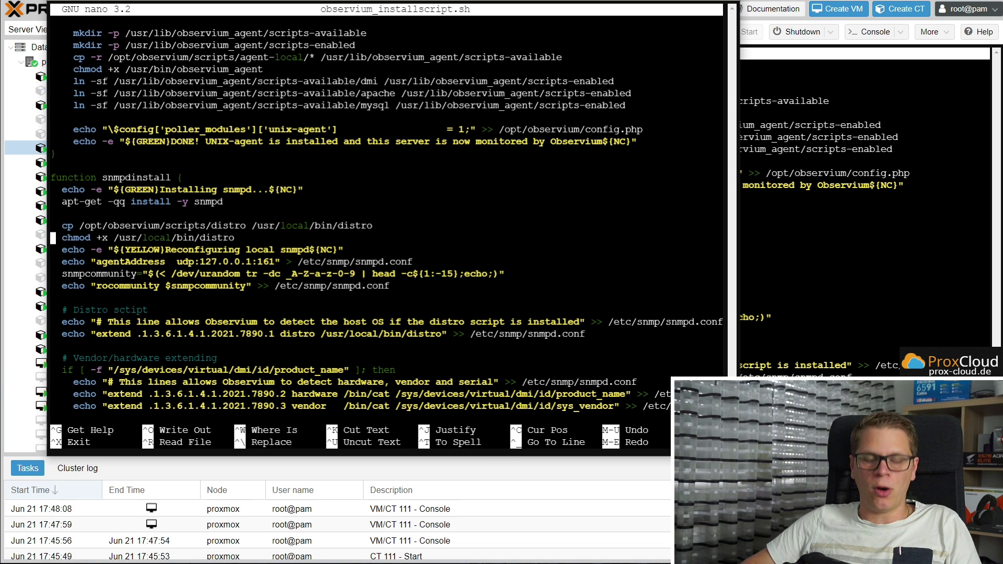
pyautogui.hotkey('ctrl', 'x')
# Paste the chmod +x and ./observium_installscript.sh commands into the terminal and run them
pyautogui.press('Return')
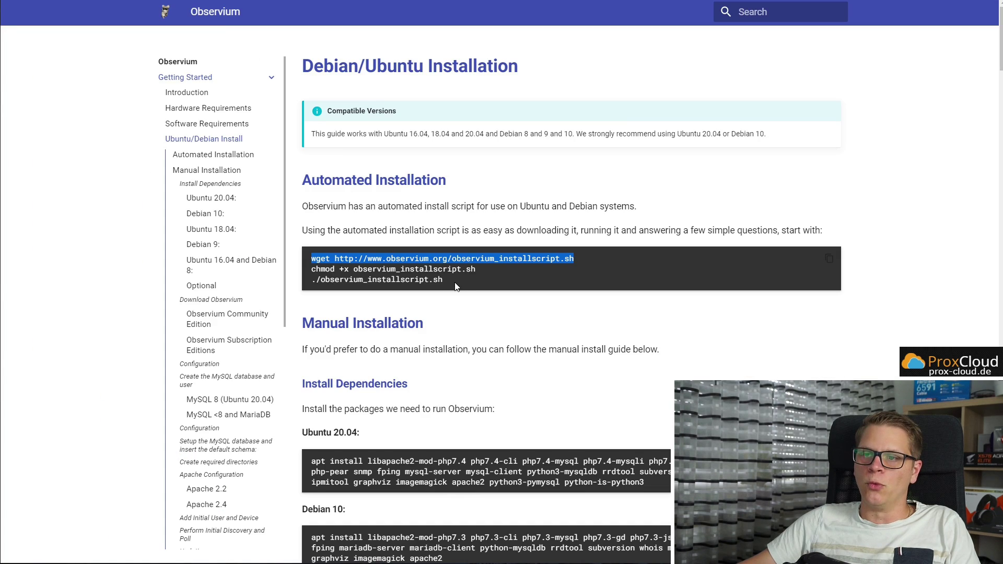
pyautogui.moveTo(444, 281); pyautogui.dragTo(313, 270)
pyautogui.hotkey('alt', 'Tab')
pyautogui.rightClick(266, 238)
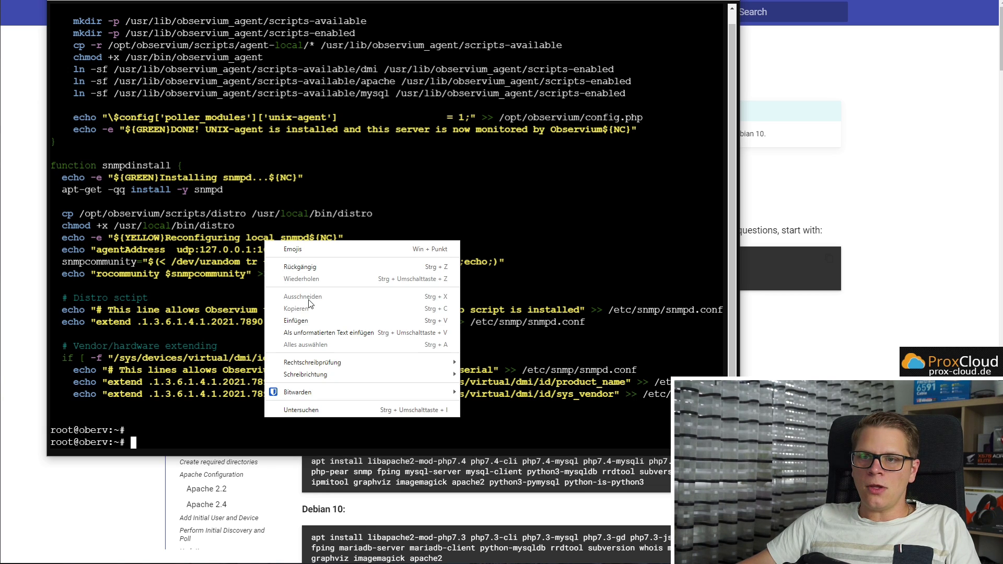
pyautogui.click(309, 321)
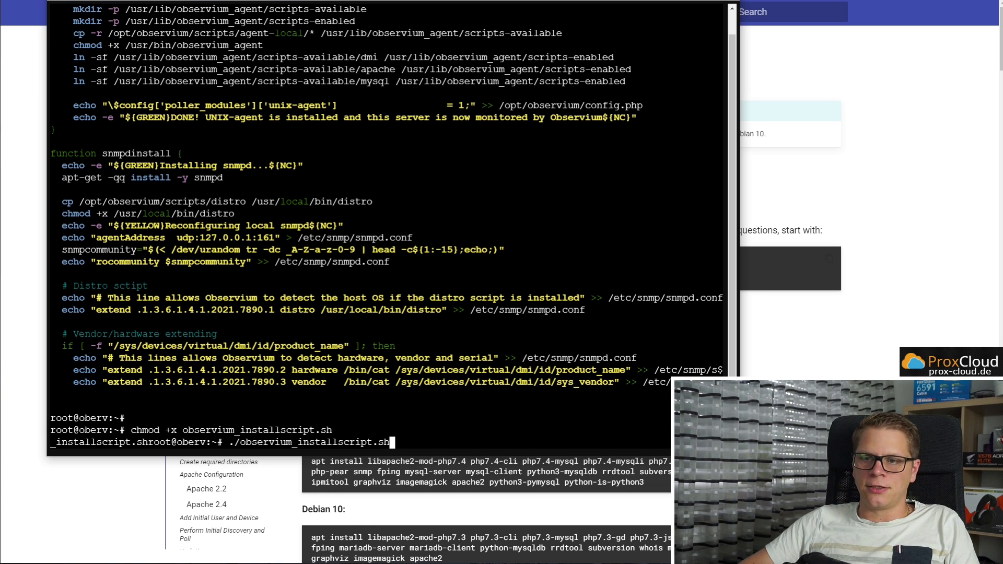
pyautogui.press('Return')
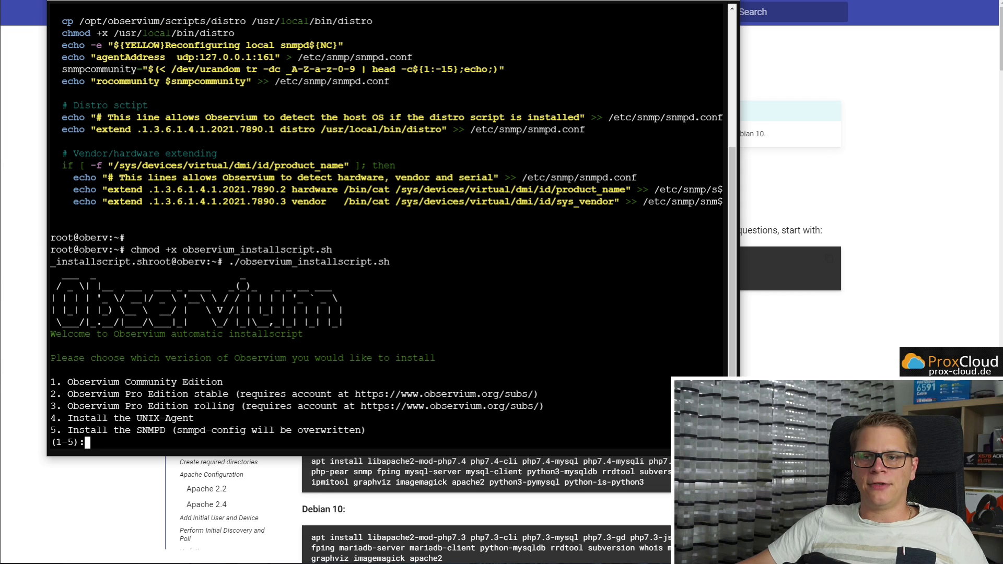
# Enlarge the terminal text to 150%, choose option 1 (Community Edition), and set the MySQL root password
pyautogui.hotkey('ctrl', '+')
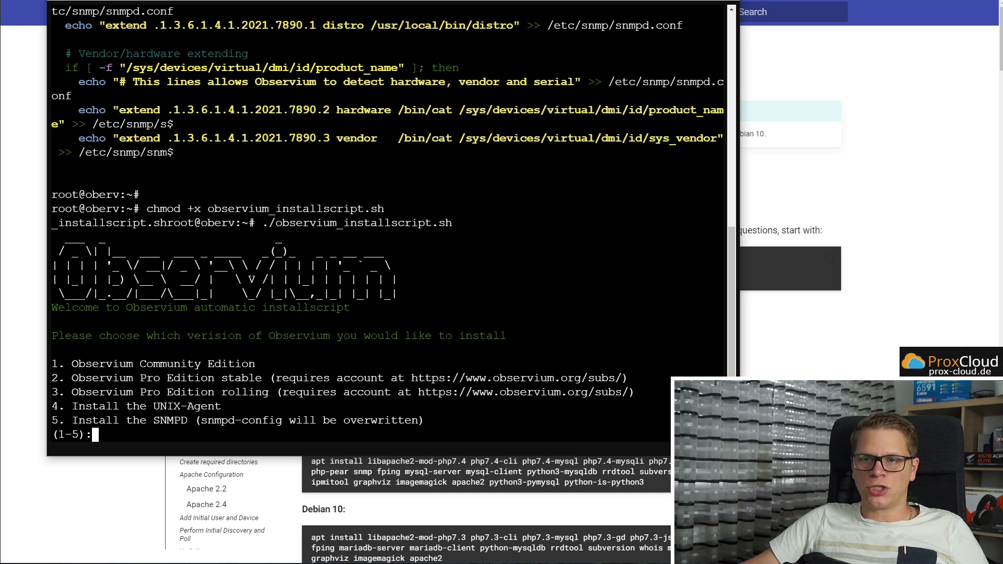
pyautogui.doubleClick(220, 337)
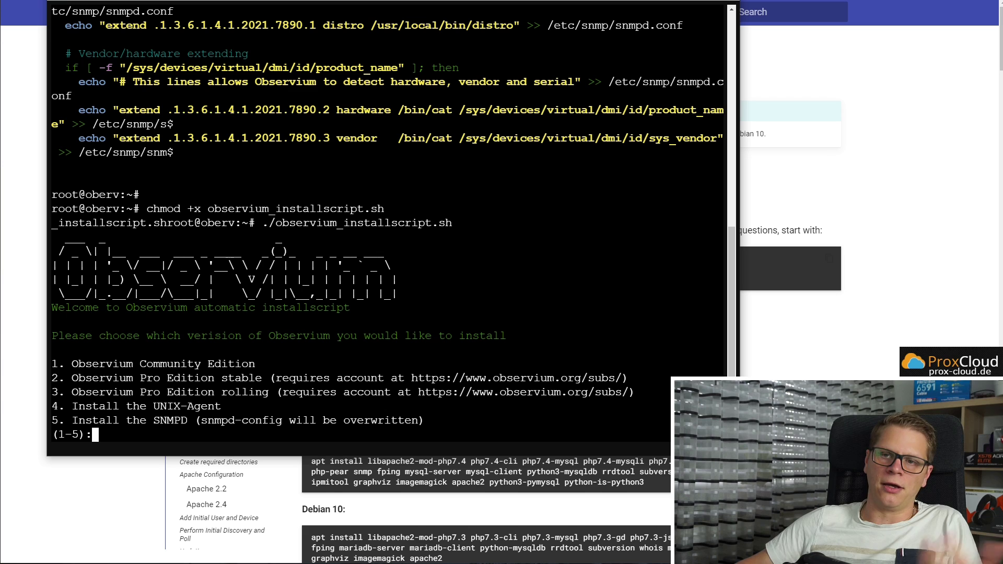
pyautogui.write('1')
pyautogui.press('Return')
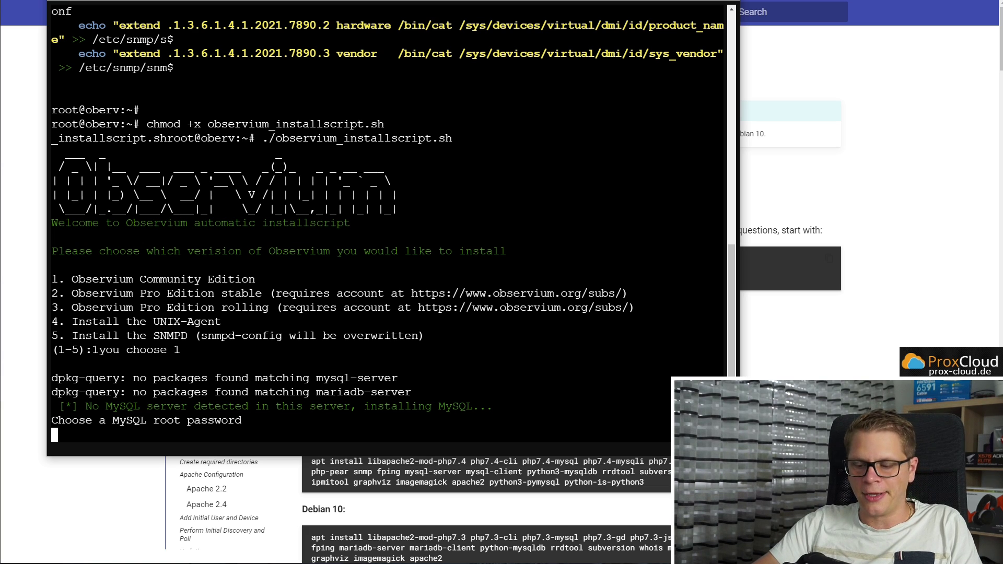
pyautogui.press('Return')
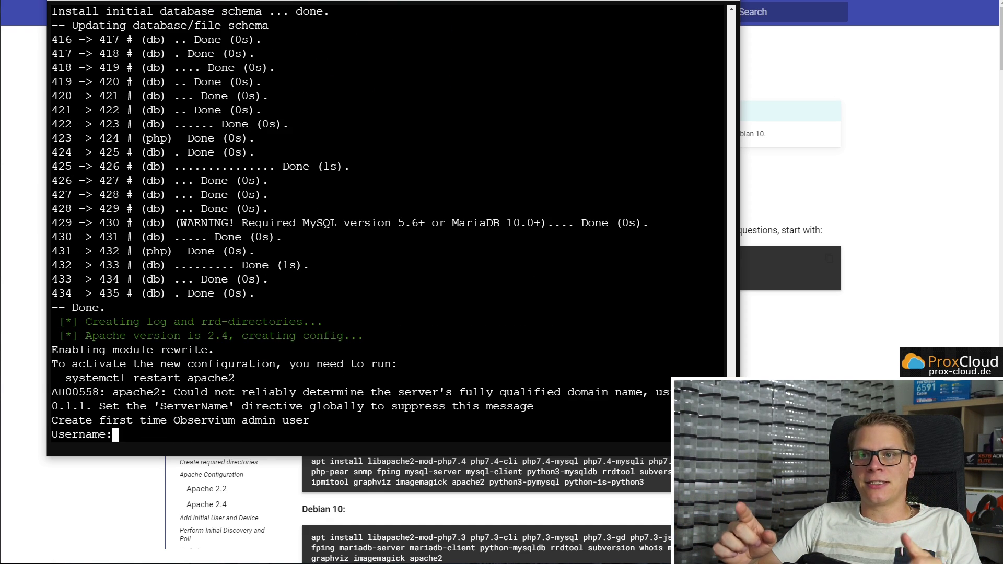
pyautogui.hotkey('alt', 'Tab')
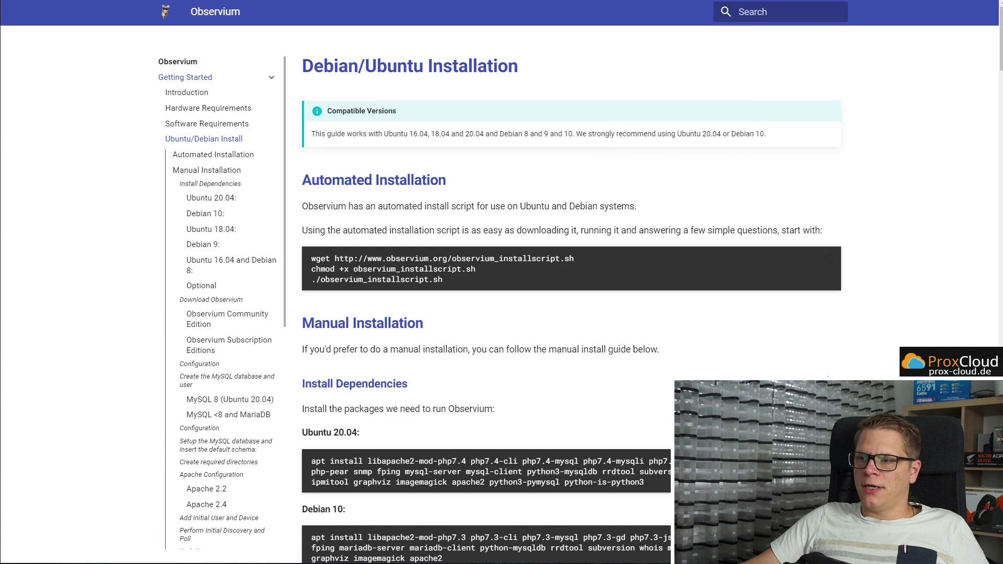
# Scroll to Download Observium and check the Community Edition tarball wget line
pyautogui.scroll(-12, 571, 292)
pyautogui.scroll(-6, 609, 340)
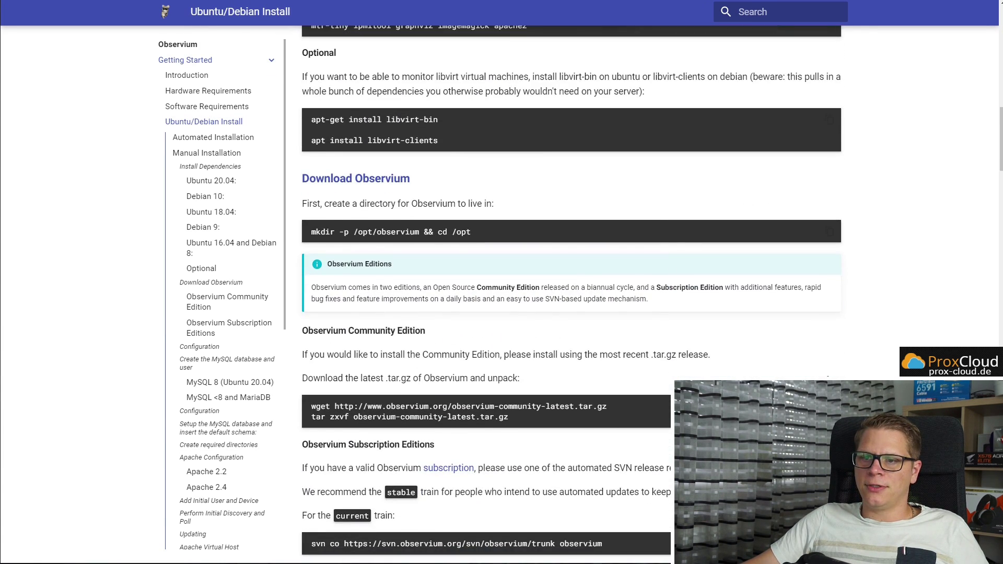
pyautogui.moveTo(613, 353); pyautogui.dragTo(312, 354)
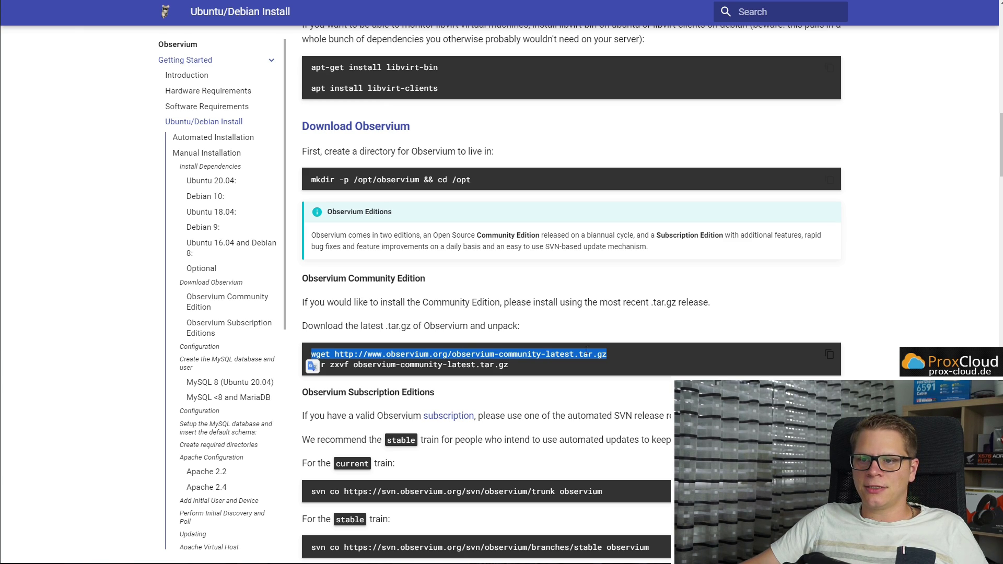
pyautogui.click(422, 367)
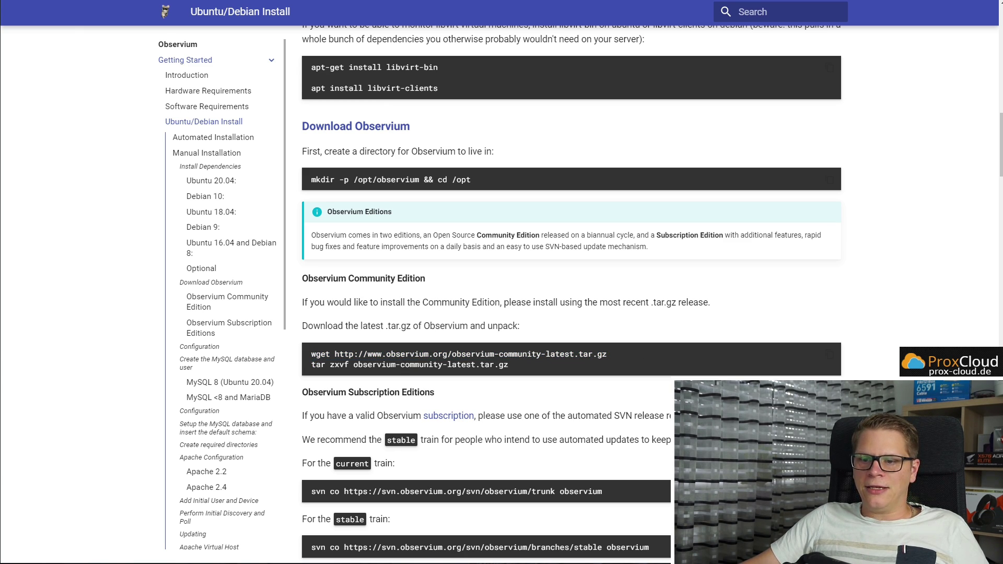
pyautogui.hotkey('alt', 'Tab')
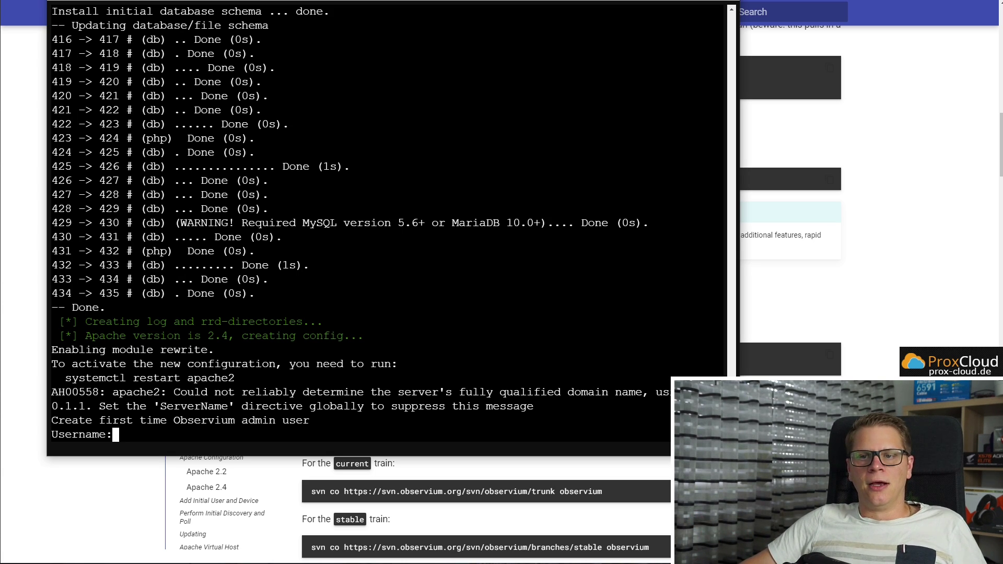
# Review the schema and Apache output, then create admin user 'admin' with a password
pyautogui.moveTo(268, 295); pyautogui.dragTo(99, 28)
pyautogui.click(303, 125)
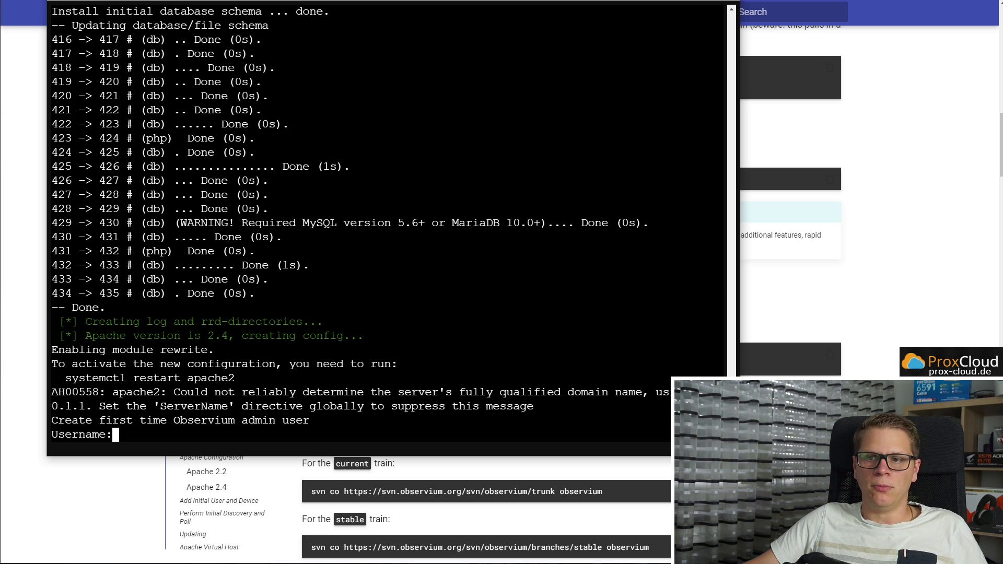
pyautogui.moveTo(66, 378); pyautogui.dragTo(234, 377)
pyautogui.click(234, 378)
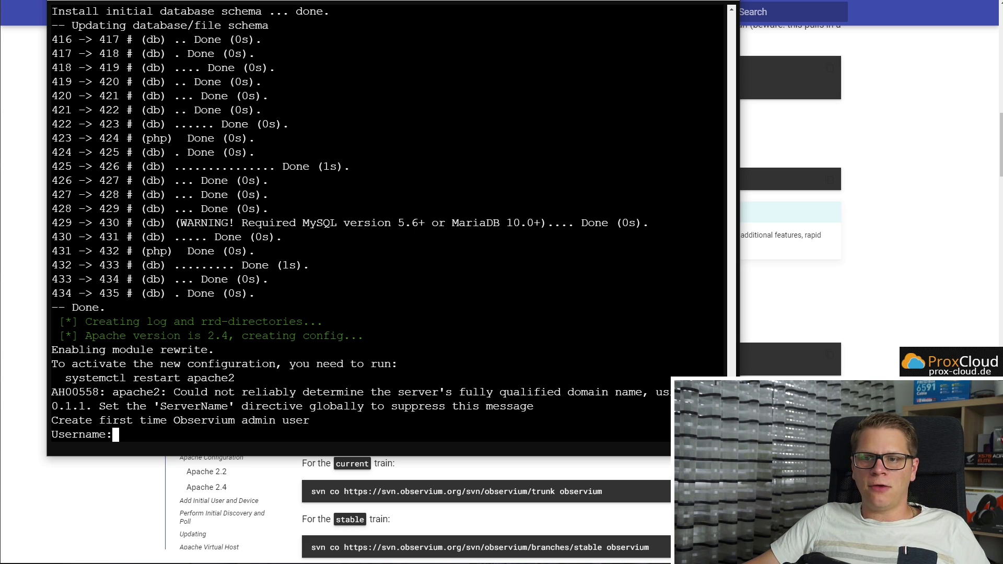
pyautogui.write('admin')
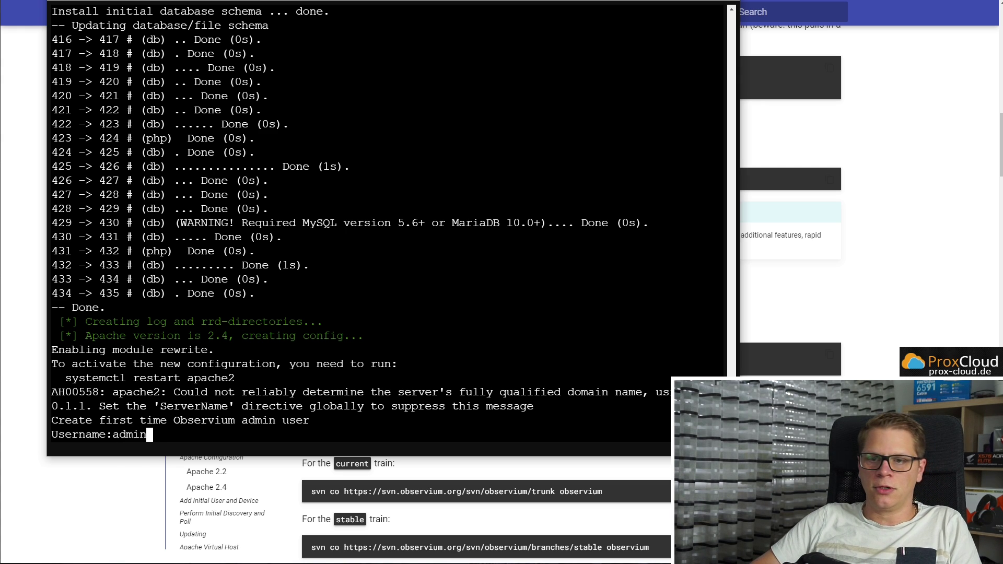
pyautogui.press('Return')
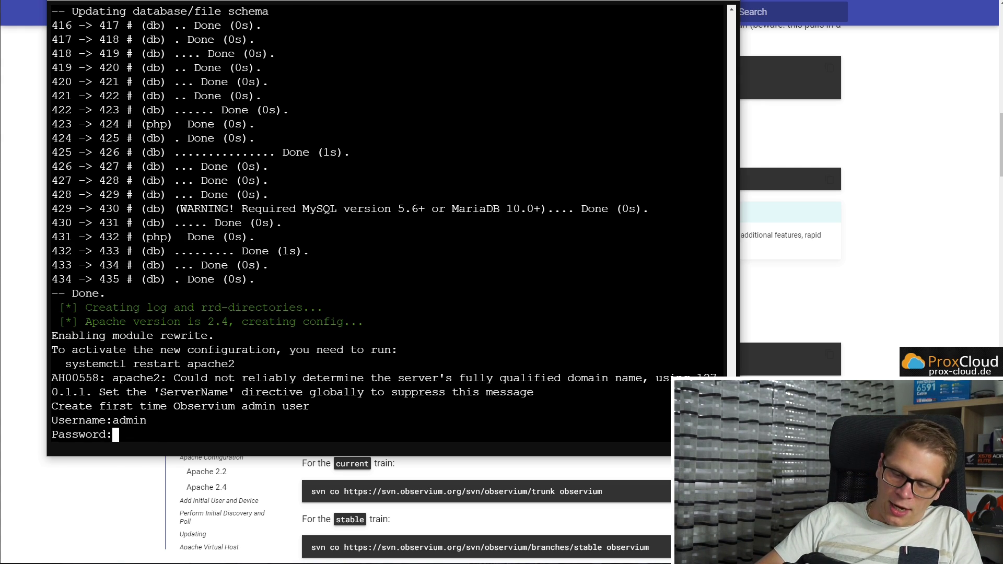
pyautogui.press('Return')
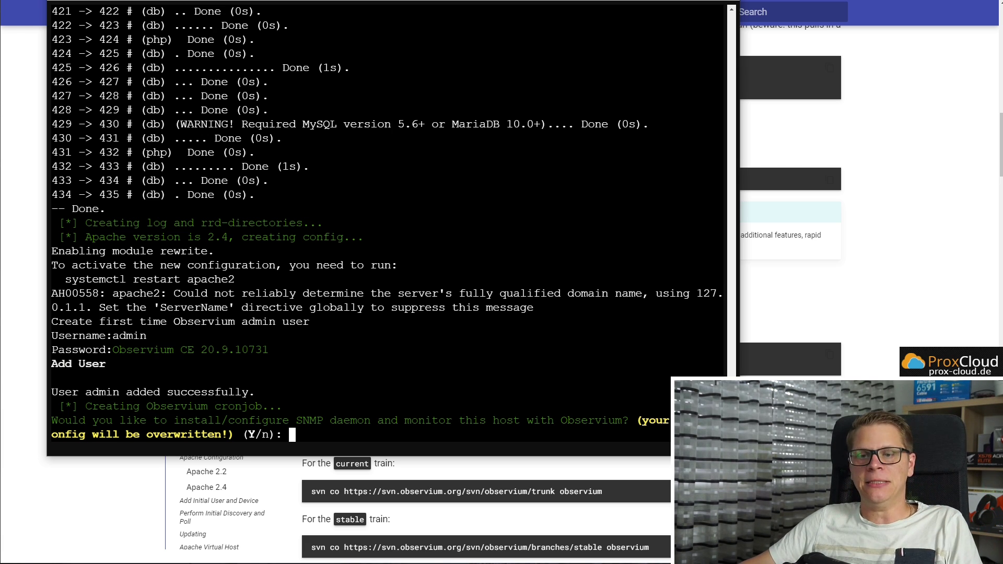
# Answer y to installing SNMP self-monitoring and n to the UNIX agent
pyautogui.write('y')
pyautogui.press('Return')
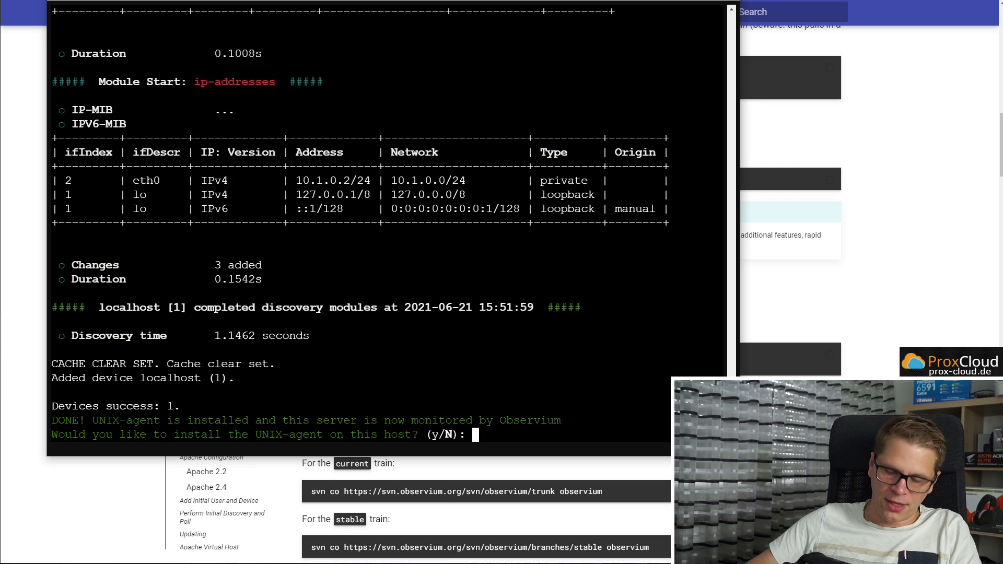
pyautogui.write('n')
pyautogui.press('Return')
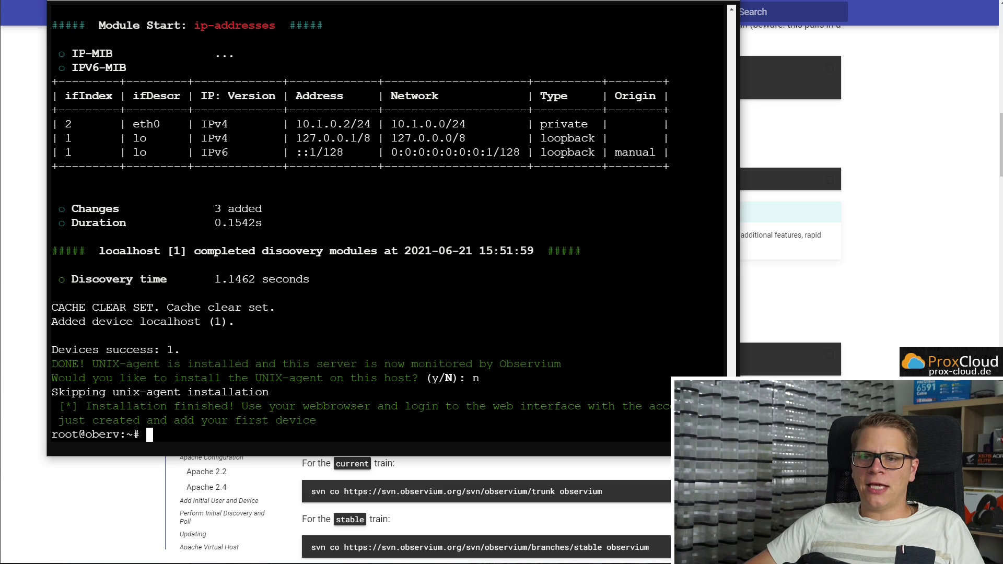
# Run ip a and note the container's address 10.1.0.2
pyautogui.press('Return')
pyautogui.press('Return')
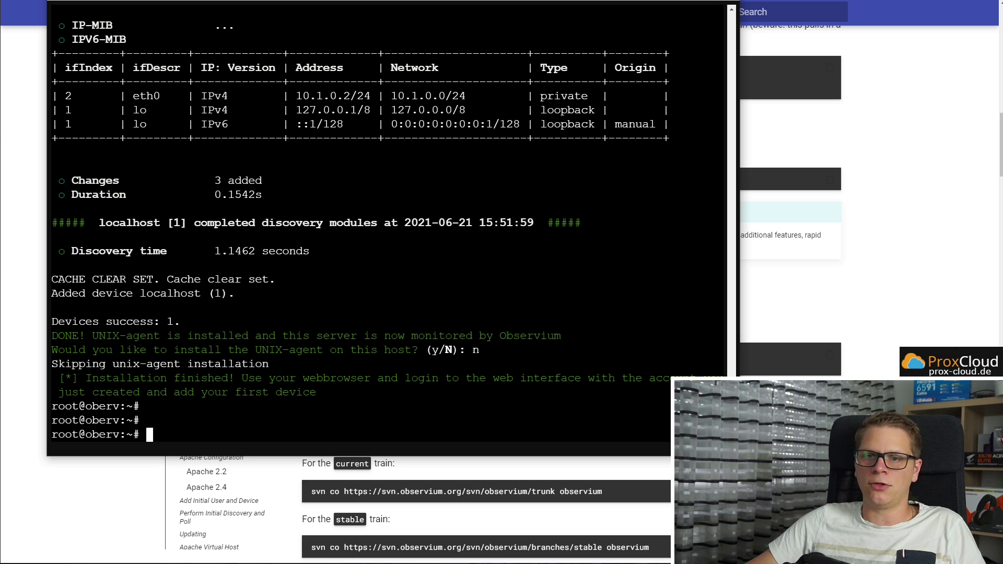
pyautogui.press('Return')
pyautogui.press('Return')
pyautogui.write('ip a')
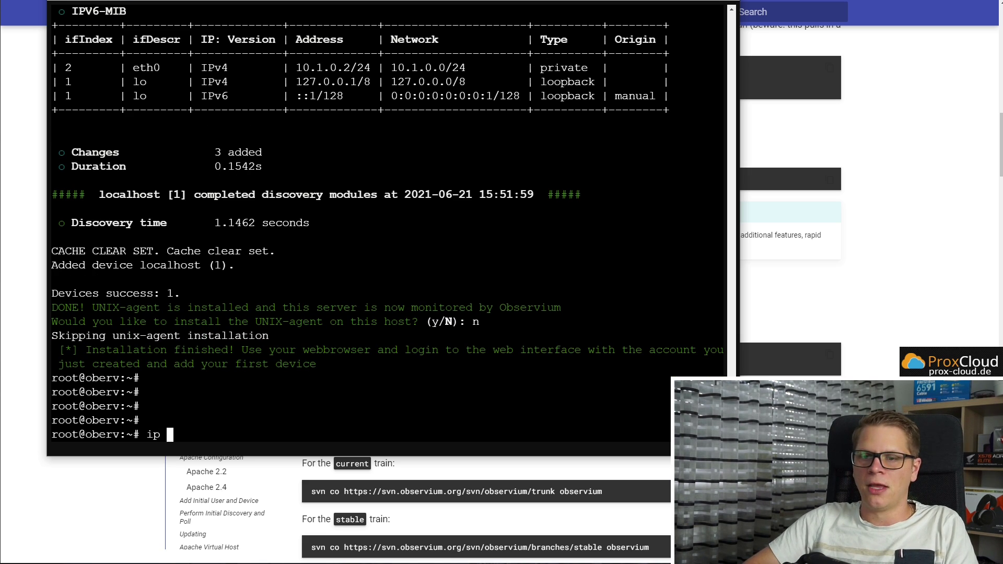
pyautogui.press('Return')
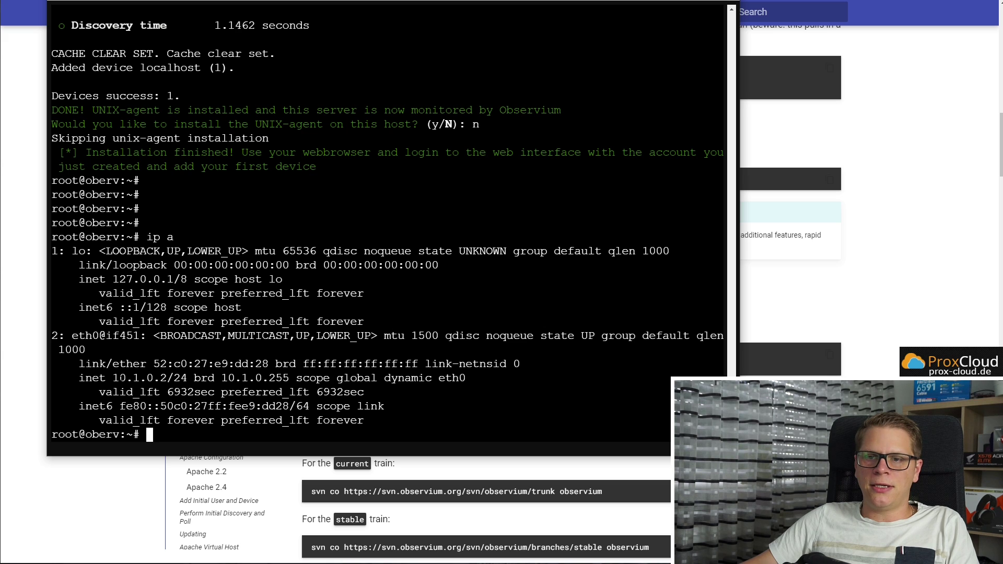
pyautogui.moveTo(112, 378); pyautogui.dragTo(166, 377)
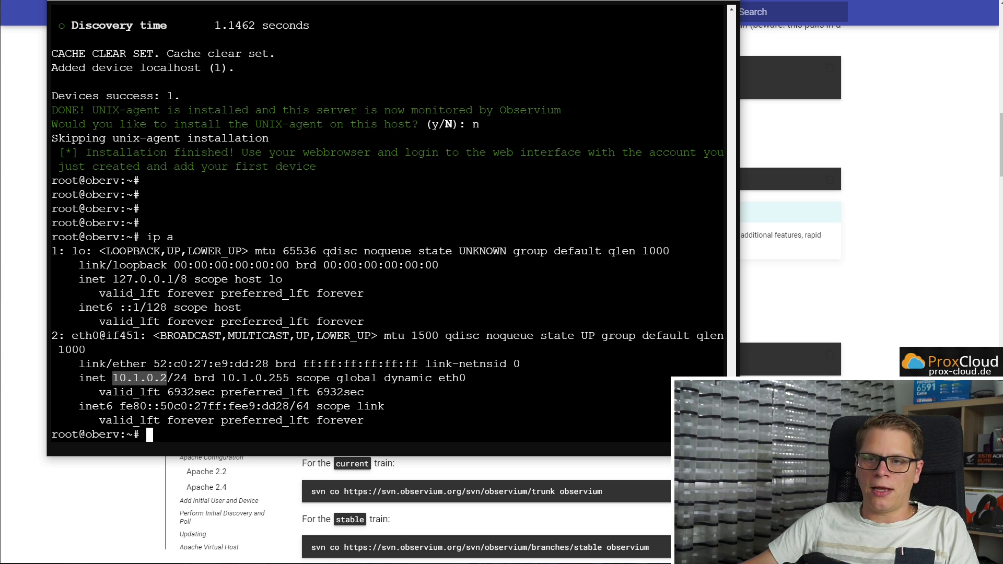
pyautogui.hotkey('alt', 'Tab')
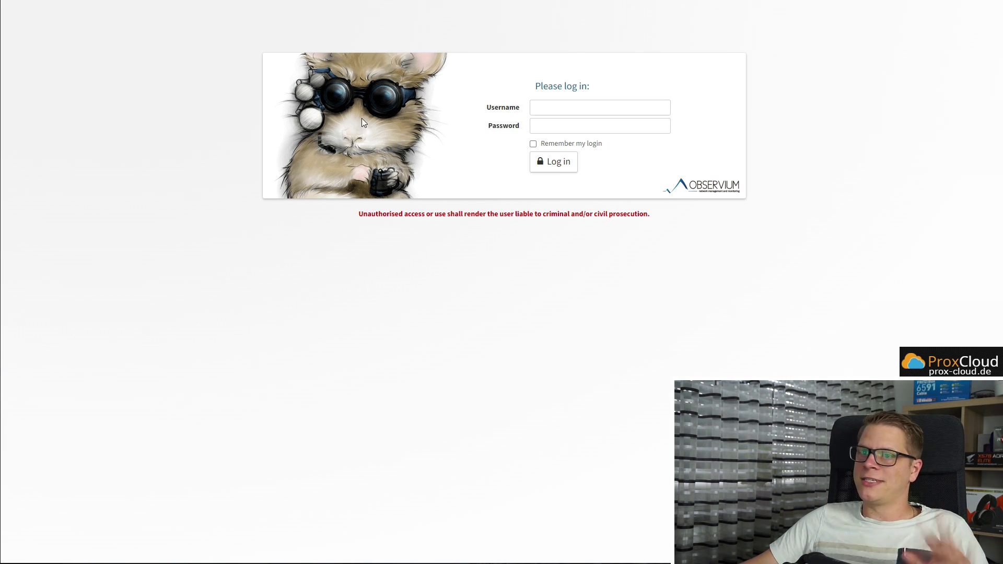
# Log in to Observium as admin with the account password and dismiss the save-password prompt
pyautogui.click(566, 111)
pyautogui.write('admin')
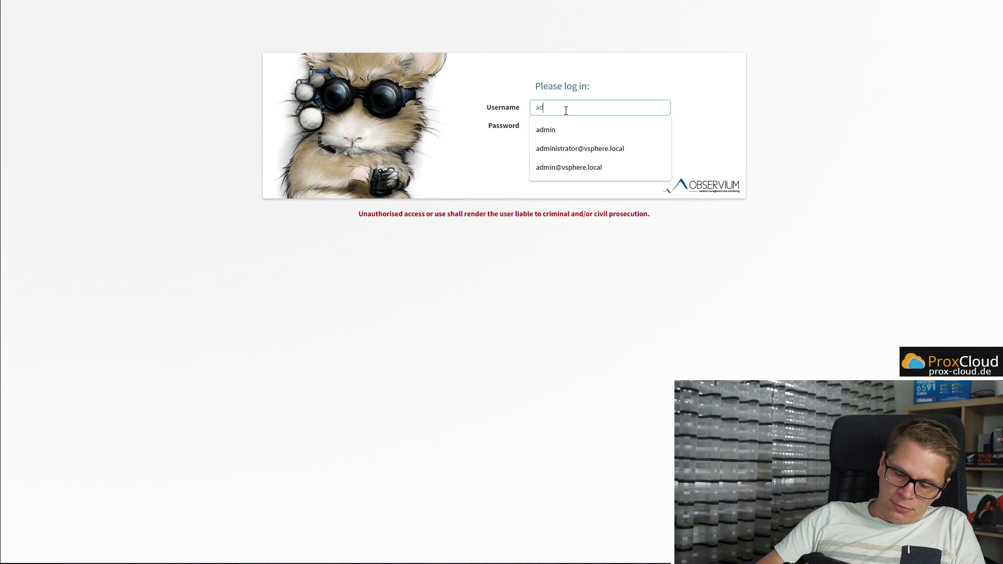
pyautogui.press('Tab')
pyautogui.write('admin')
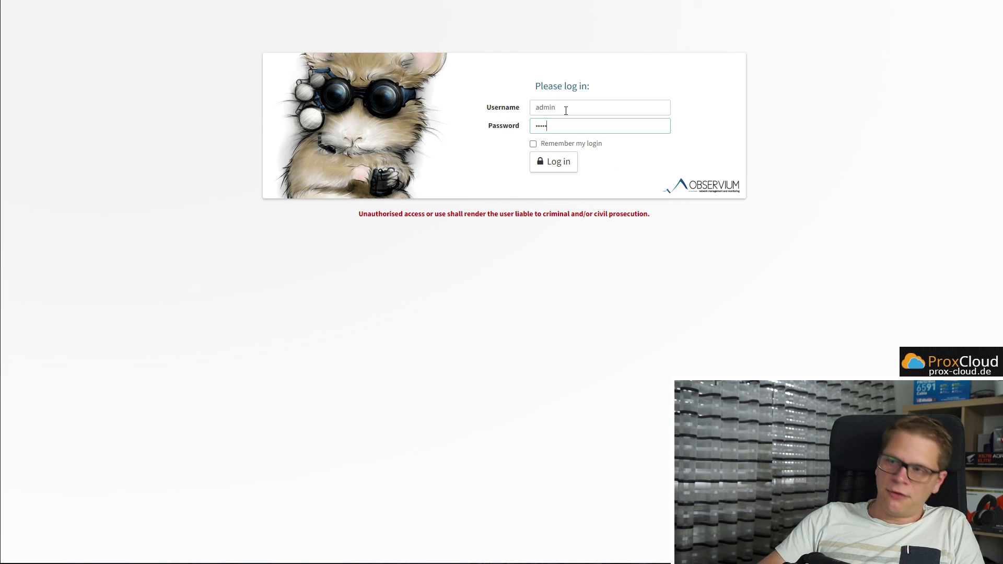
pyautogui.press('Return')
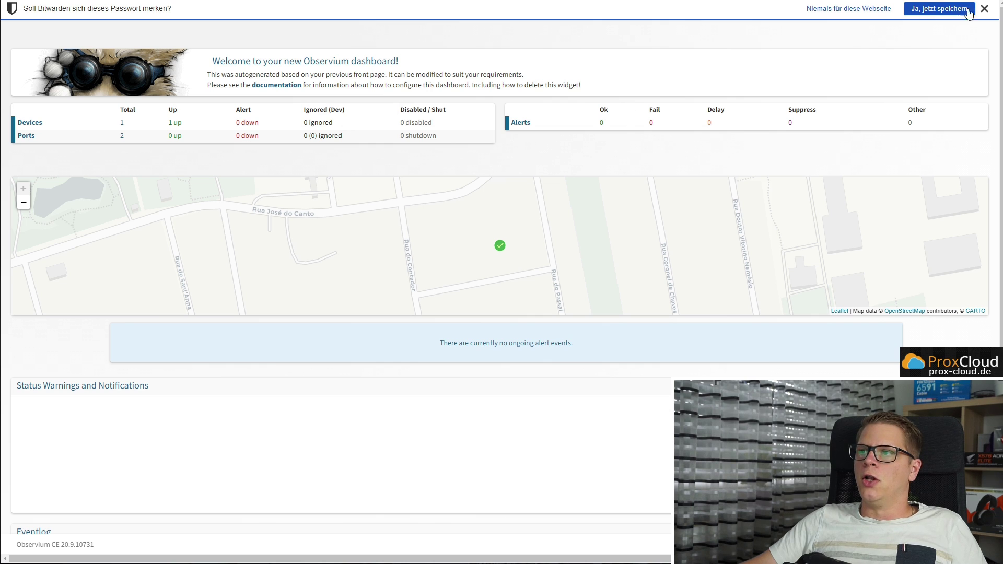
pyautogui.click(968, 13)
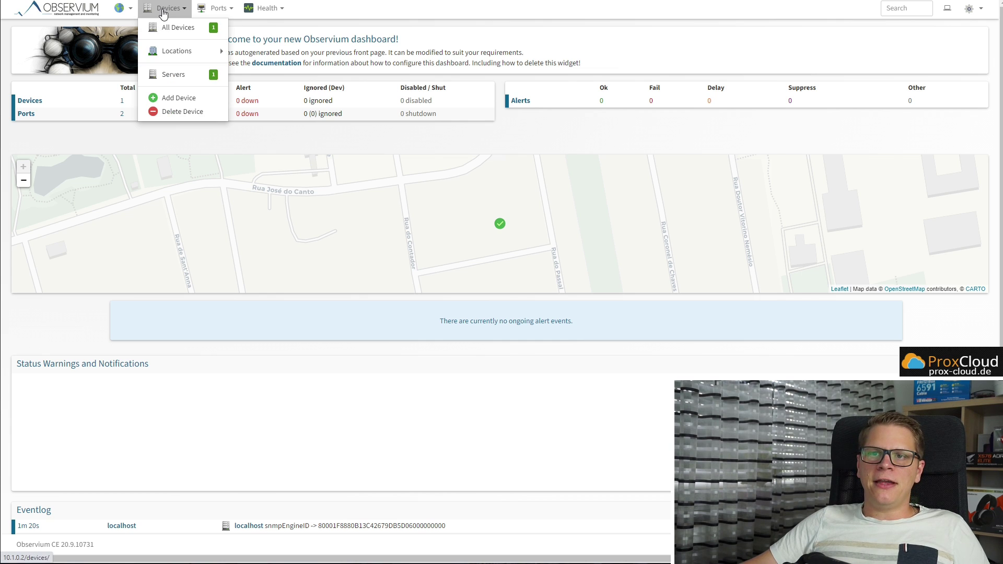
# Bring up Observium's Devices > Add Device form
pyautogui.moveTo(202, 11)
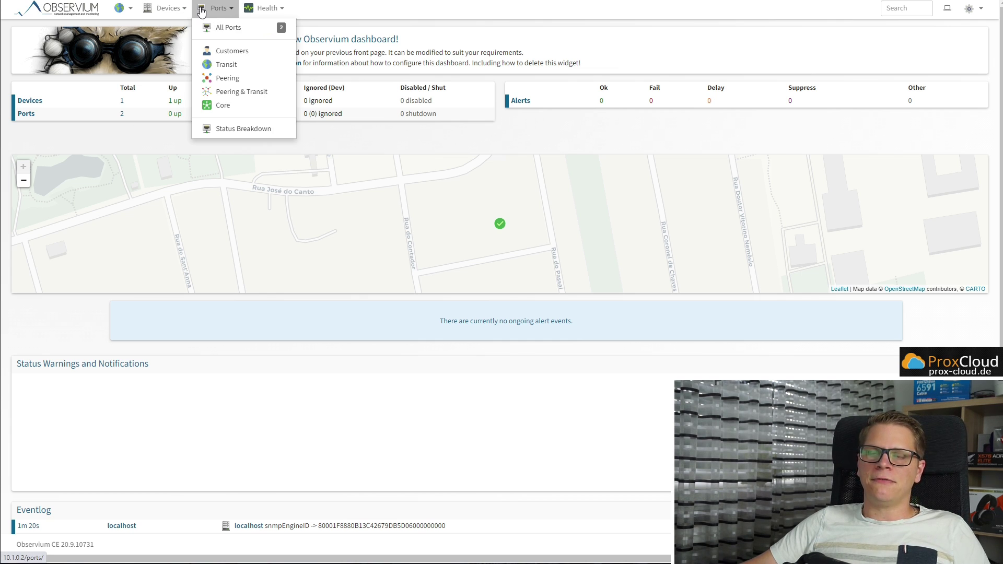
pyautogui.moveTo(167, 11)
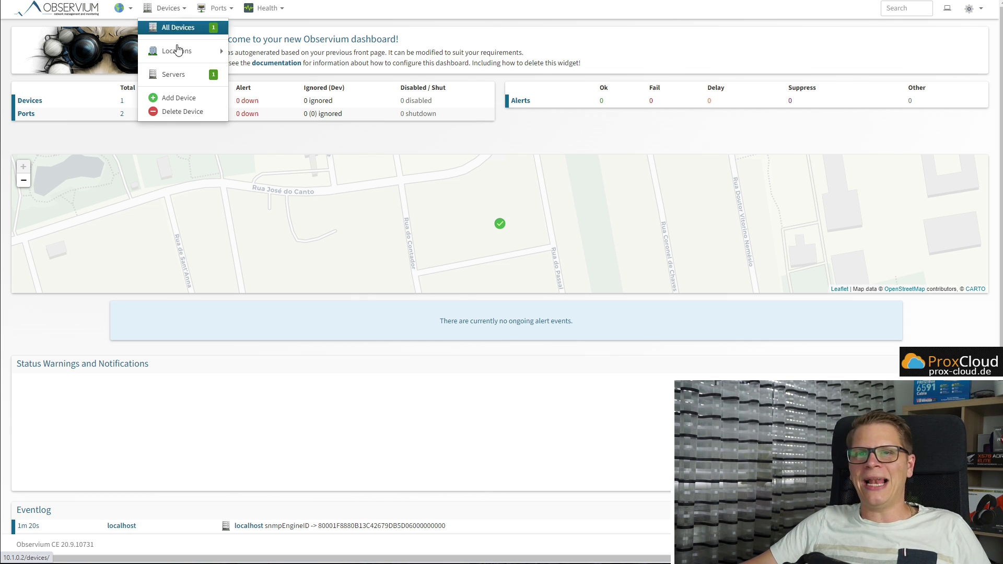
pyautogui.click(175, 99)
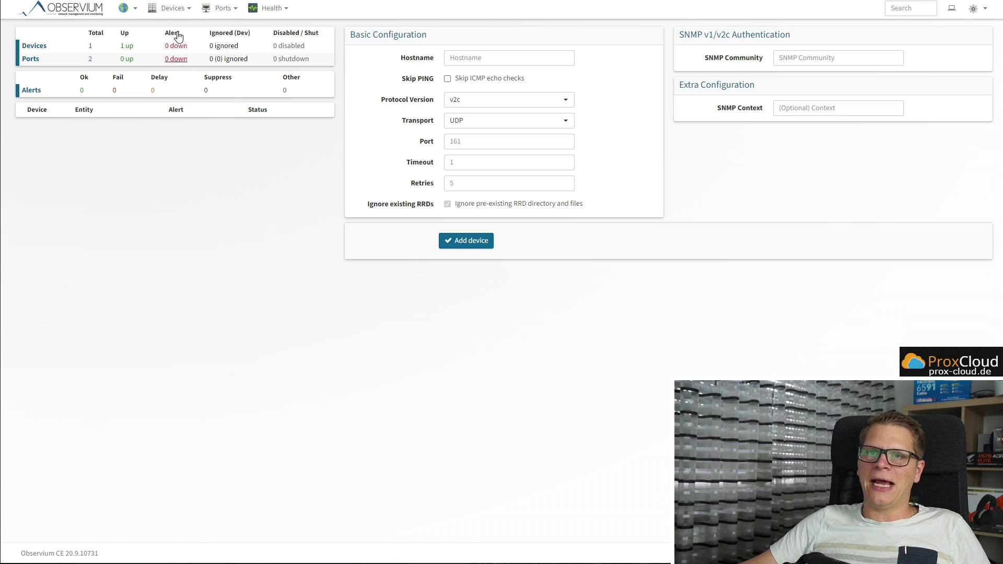
pyautogui.moveTo(170, 9)
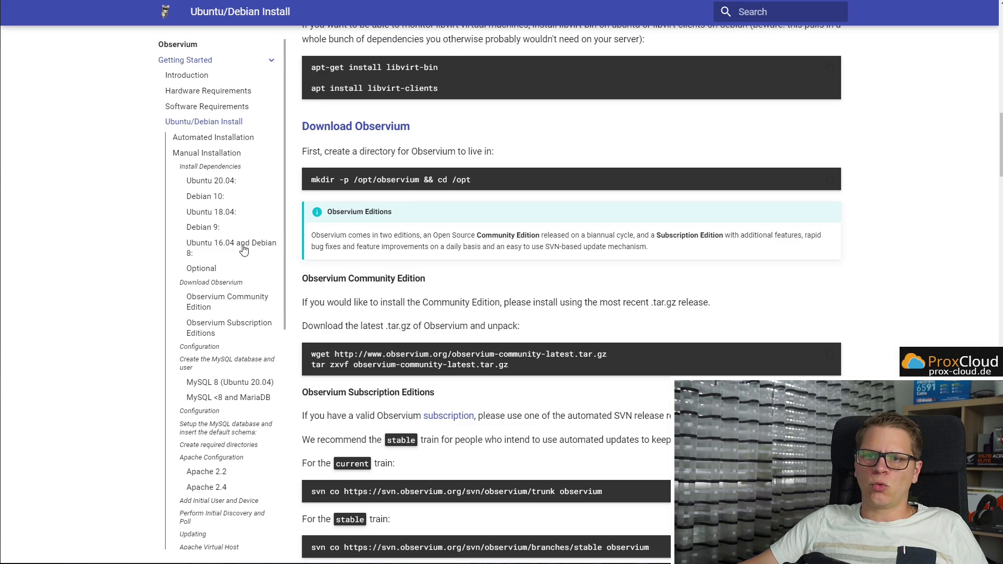
pyautogui.scroll(-5, 244, 252)
pyautogui.scroll(10, 244, 252)
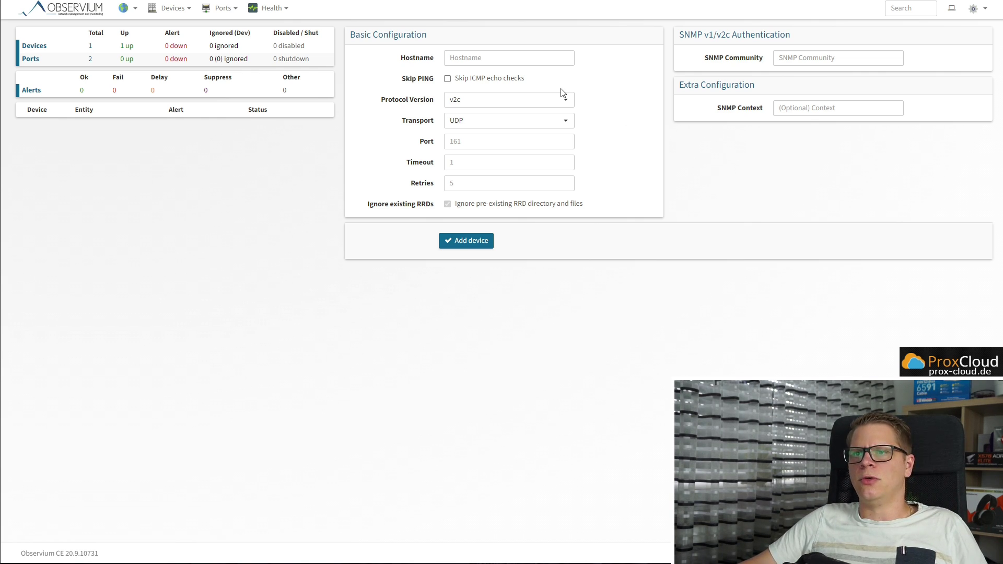
# Enter the pfSense firewall's hostname in the Hostname field, leaving SNMP v2c over UDP
pyautogui.click(483, 57)
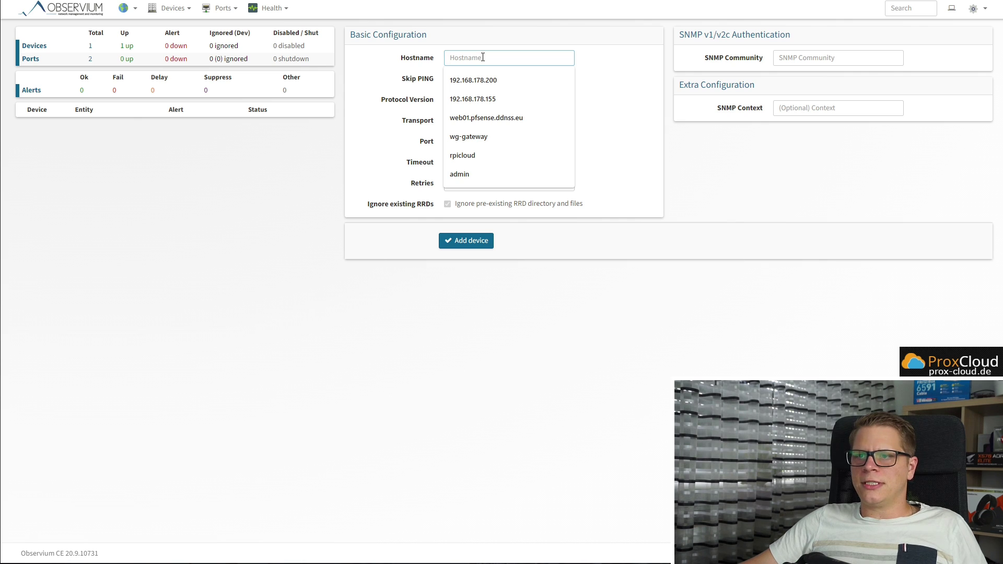
pyautogui.write('pfsense')
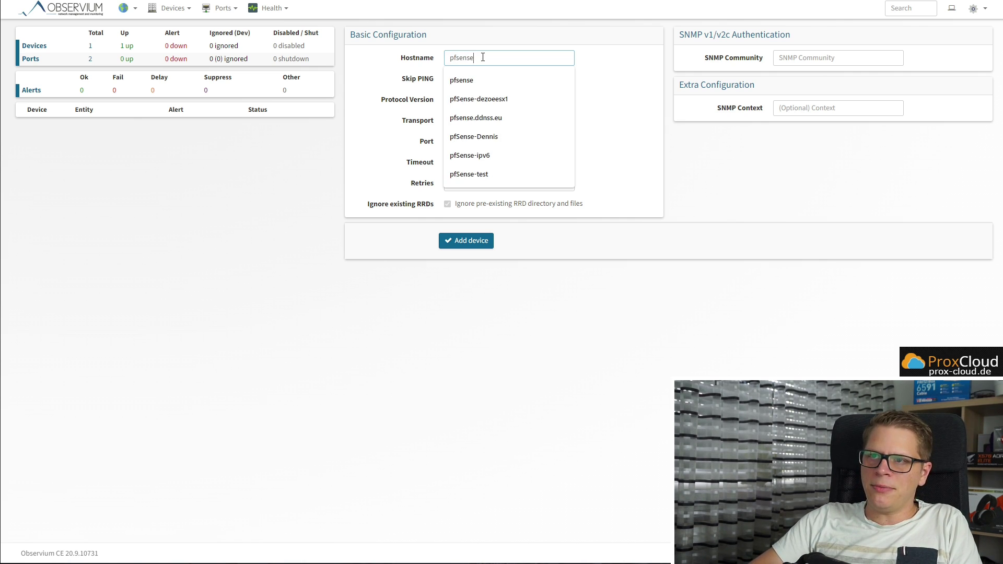
pyautogui.write('.schroederdenn')
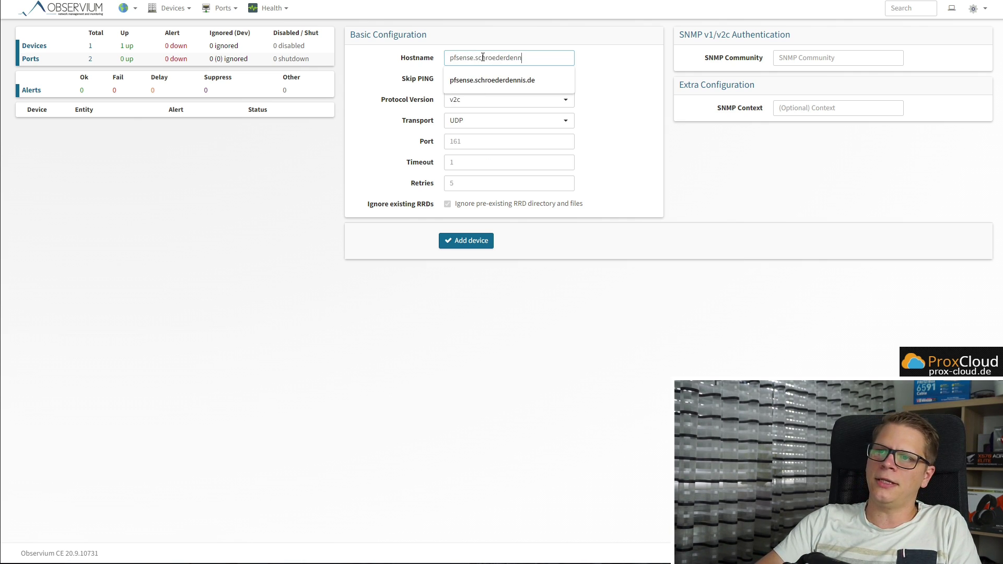
pyautogui.write('is.de')
pyautogui.press('Tab')
pyautogui.press('Tab')
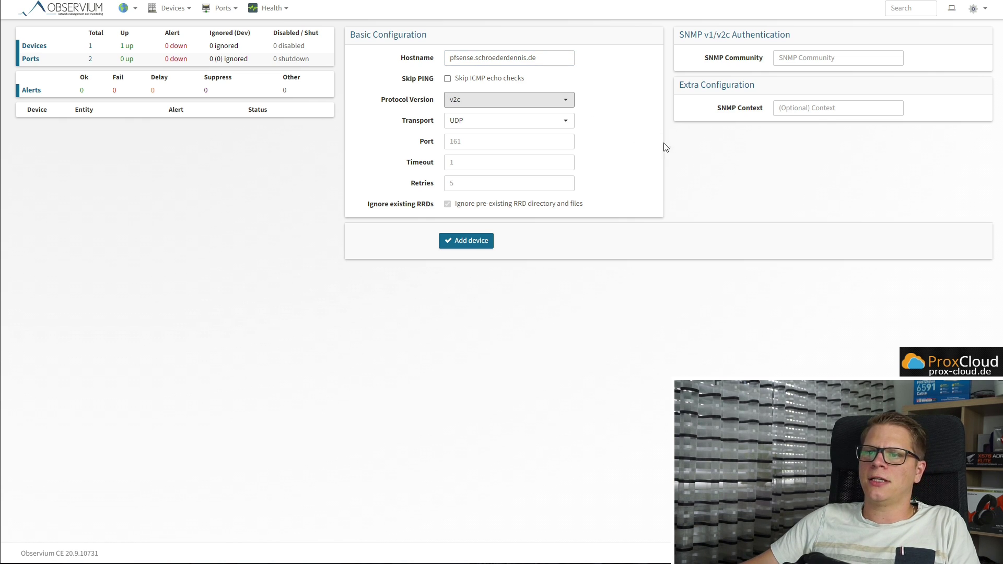
pyautogui.click(659, 137)
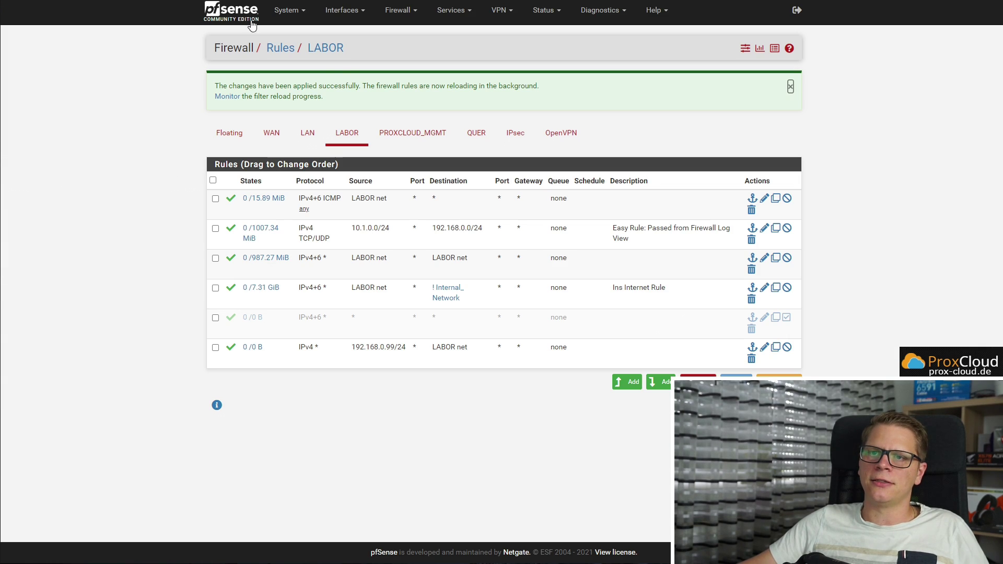
pyautogui.click(392, 0)
pyautogui.click(459, 21)
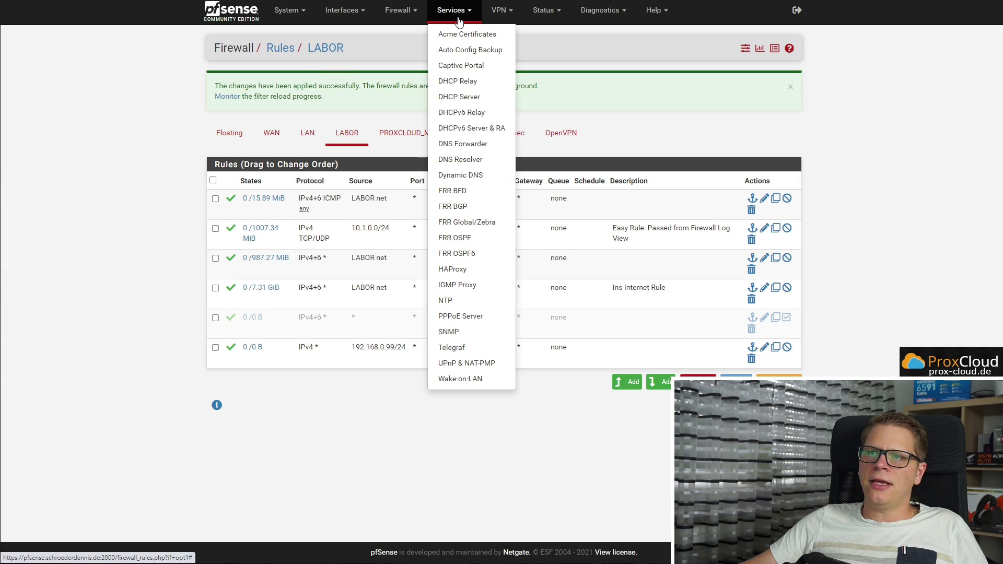
pyautogui.click(460, 332)
pyautogui.click(359, 100)
pyautogui.click(347, 141)
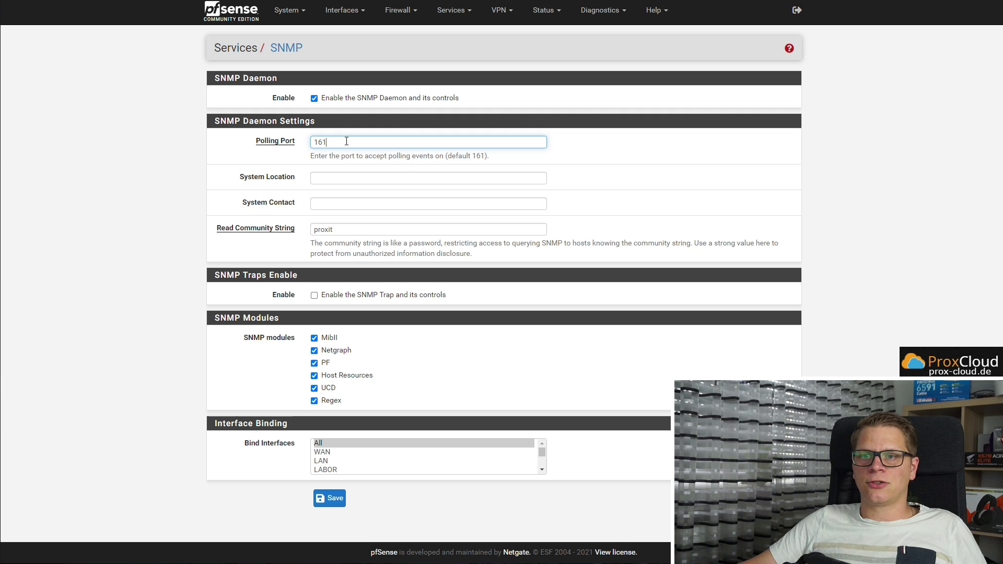
pyautogui.click(278, 229)
pyautogui.write('o')
pyautogui.moveTo(347, 226); pyautogui.dragTo(312, 231)
pyautogui.press('Tab')
pyautogui.press('Tab')
pyautogui.press('Tab')
pyautogui.press('Tab')
pyautogui.press('Tab')
pyautogui.press('Tab')
pyautogui.press('Tab')
pyautogui.press('Tab')
pyautogui.press('Tab')
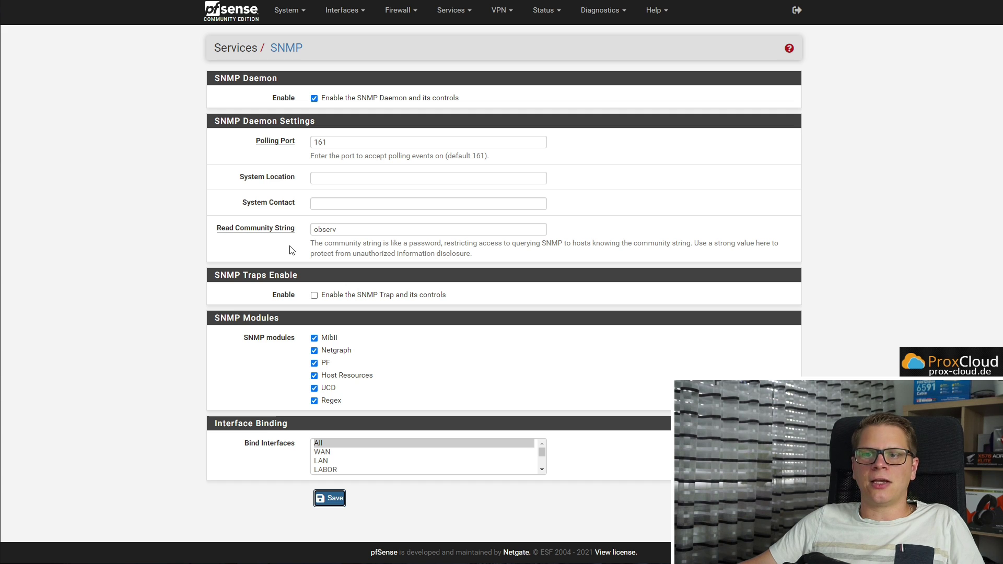
pyautogui.press('Return')
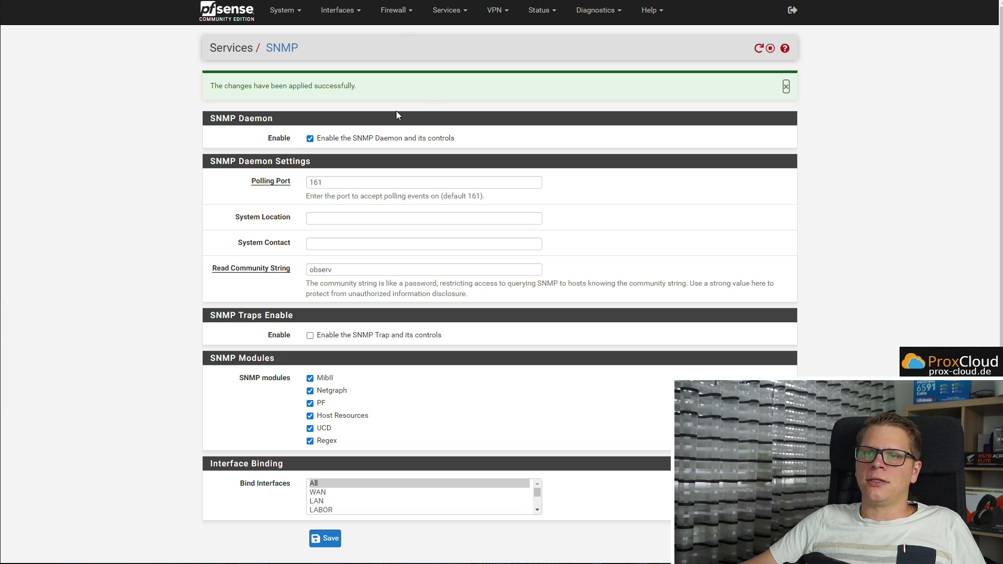
pyautogui.hotkey('ctrl', 'Tab')
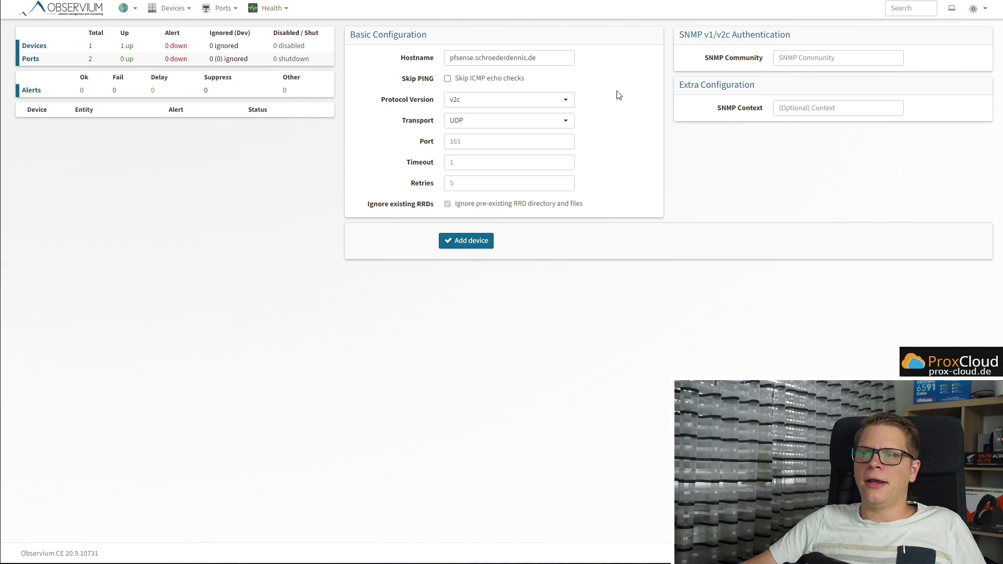
# Fill in SNMP community 'observ', protocol v2c, UDP transport and port 161 for the device
pyautogui.click(799, 58)
pyautogui.write('observ')
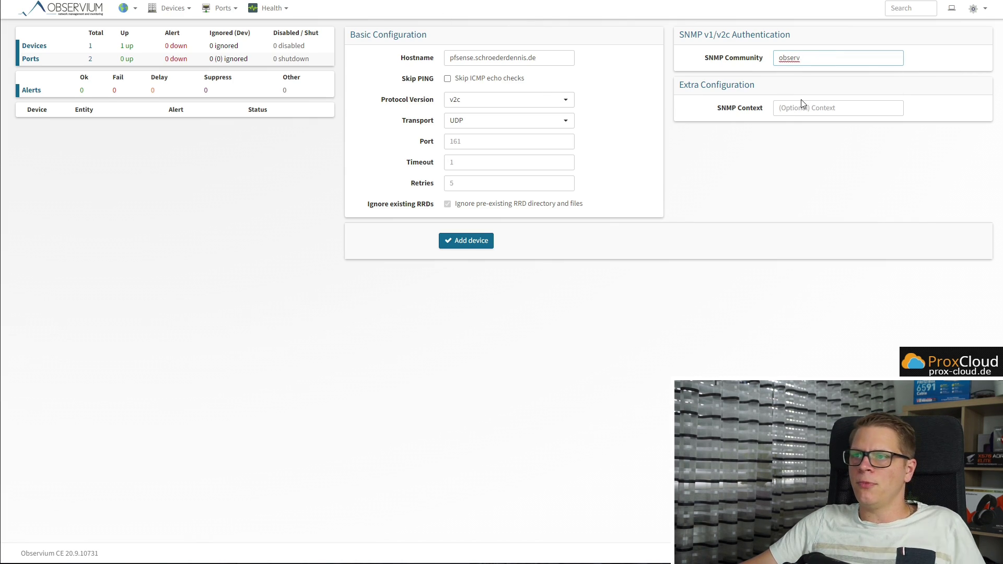
pyautogui.click(545, 60)
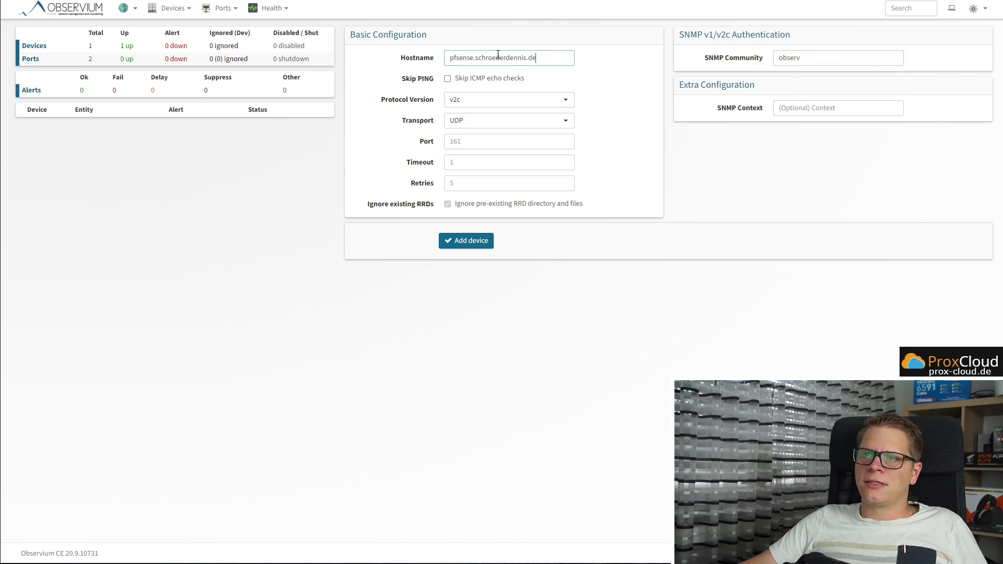
pyautogui.click(481, 104)
pyautogui.click(465, 134)
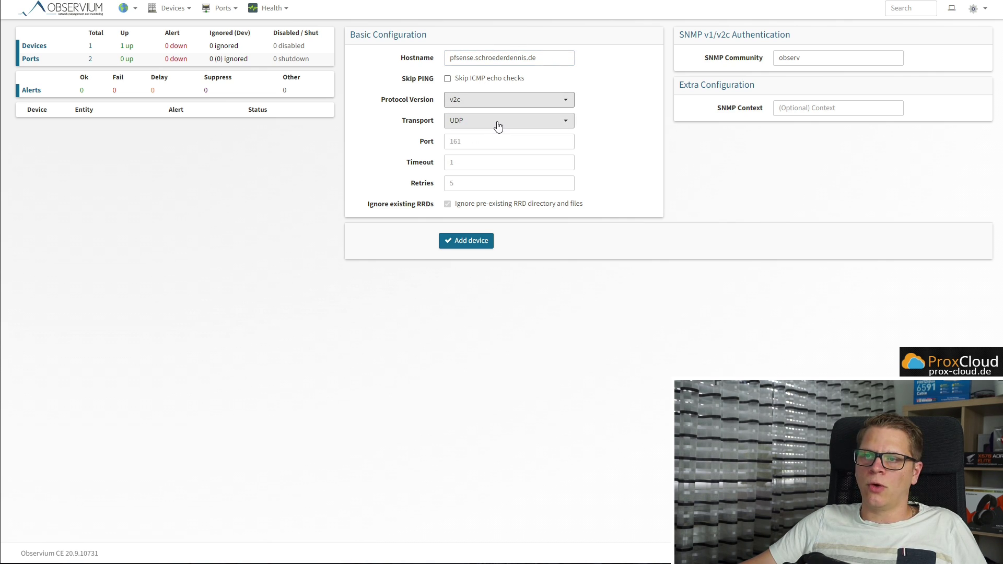
pyautogui.click(497, 126)
pyautogui.click(480, 139)
pyautogui.click(487, 138)
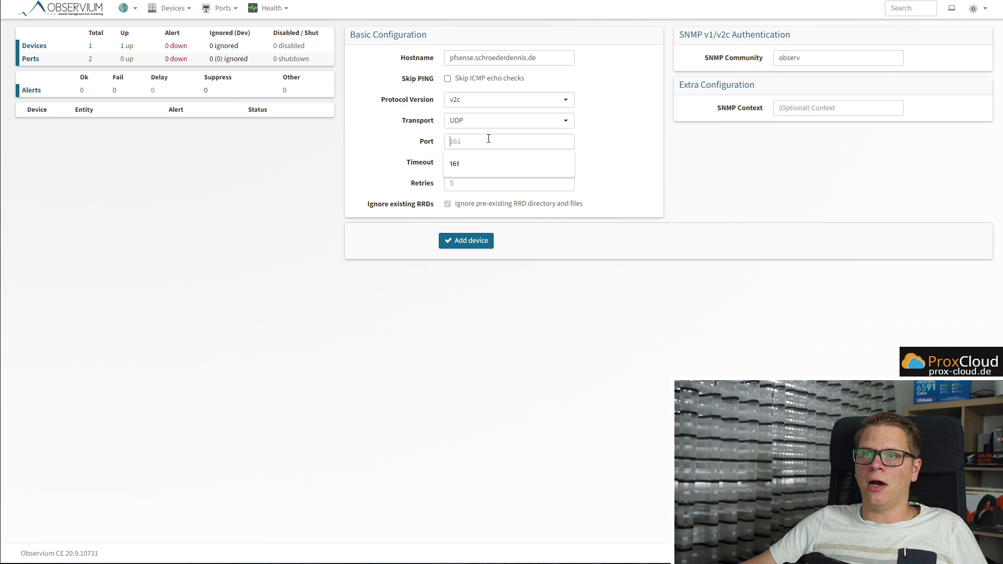
pyautogui.write('161')
pyautogui.click(661, 176)
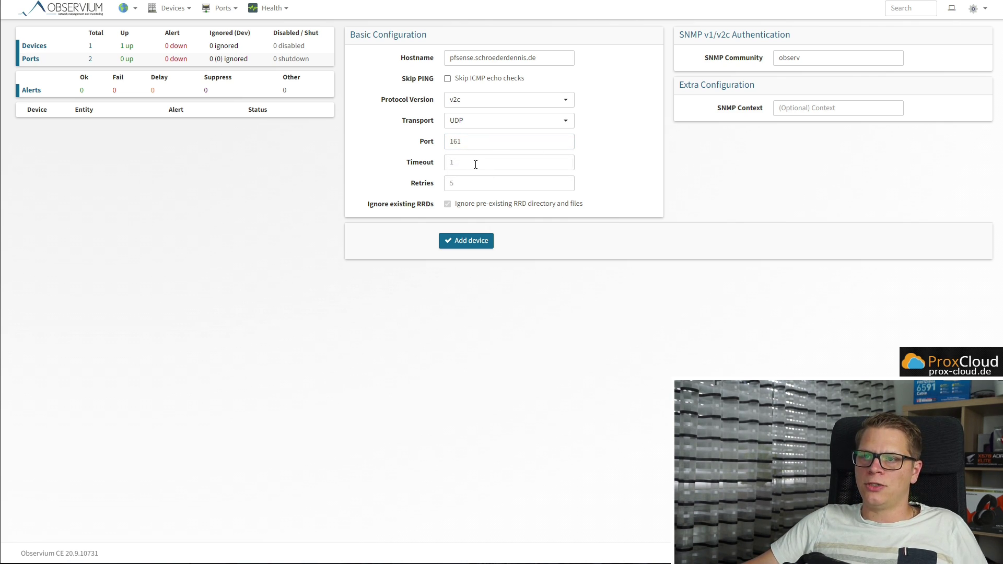
# Submit the pfSense device to Observium with Add device
pyautogui.hotkey('ctrl', '+')
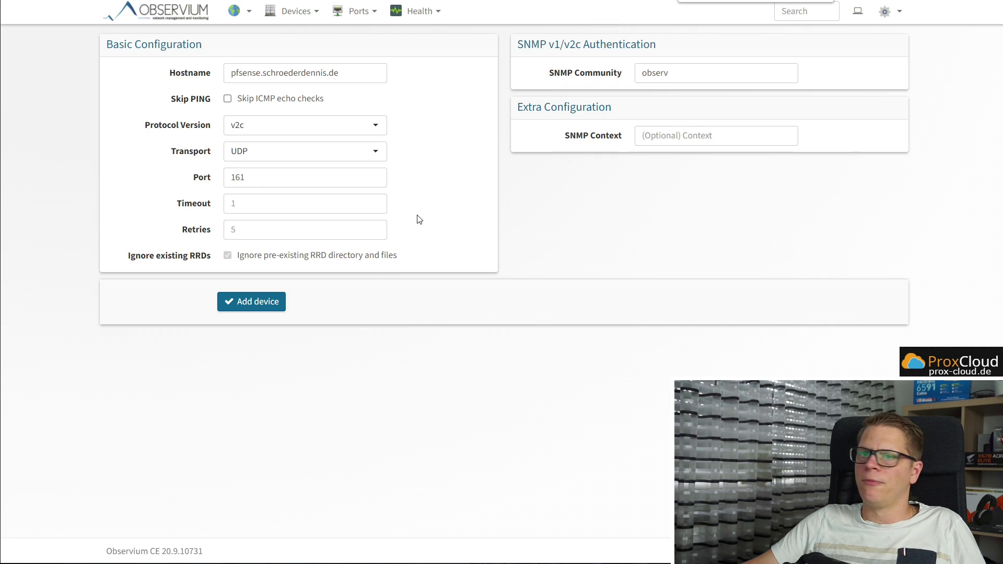
pyautogui.hotkey('ctrl', '-')
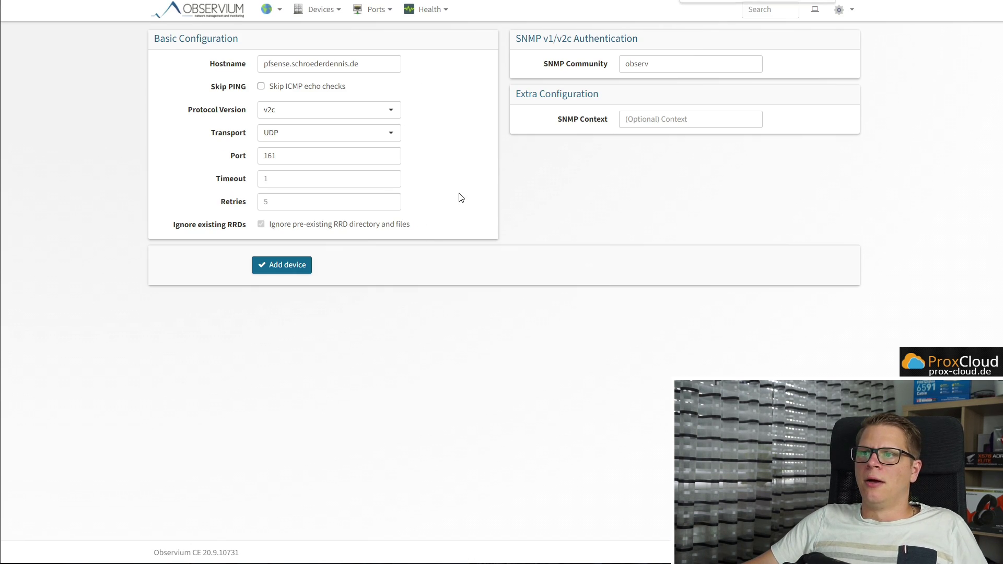
pyautogui.click(283, 264)
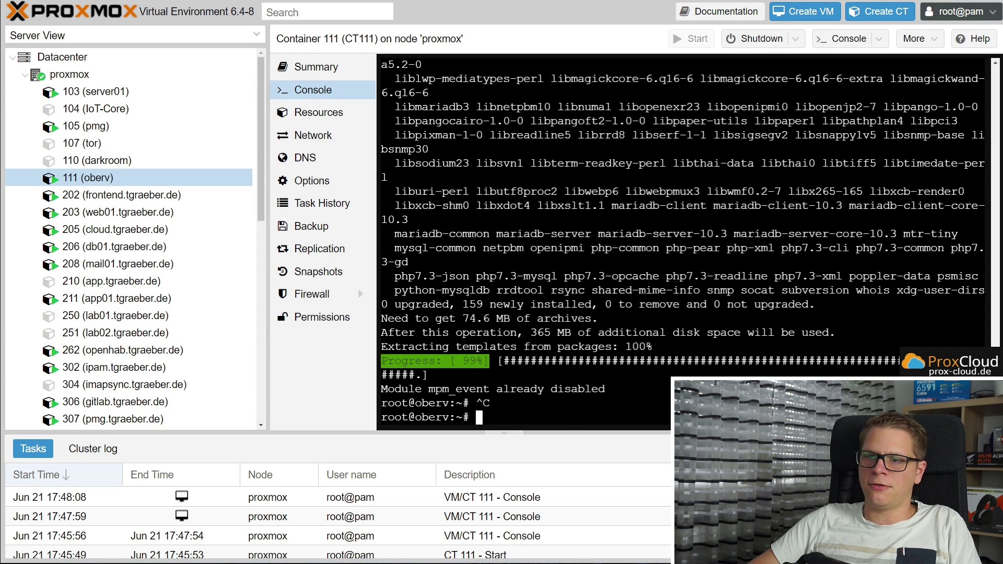
# Ping the pfSense hostname from container 111's console, stopping once replies from 10.0.0.1 arrive
pyautogui.press('Return')
pyautogui.press('Return')
pyautogui.write('ping pfsense.schro')
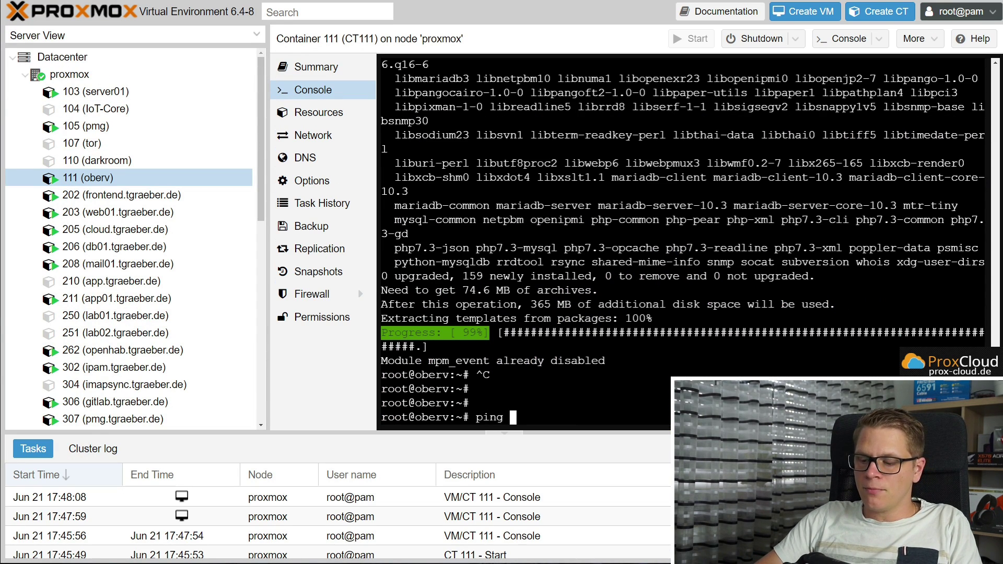
pyautogui.write('ederdennis.de')
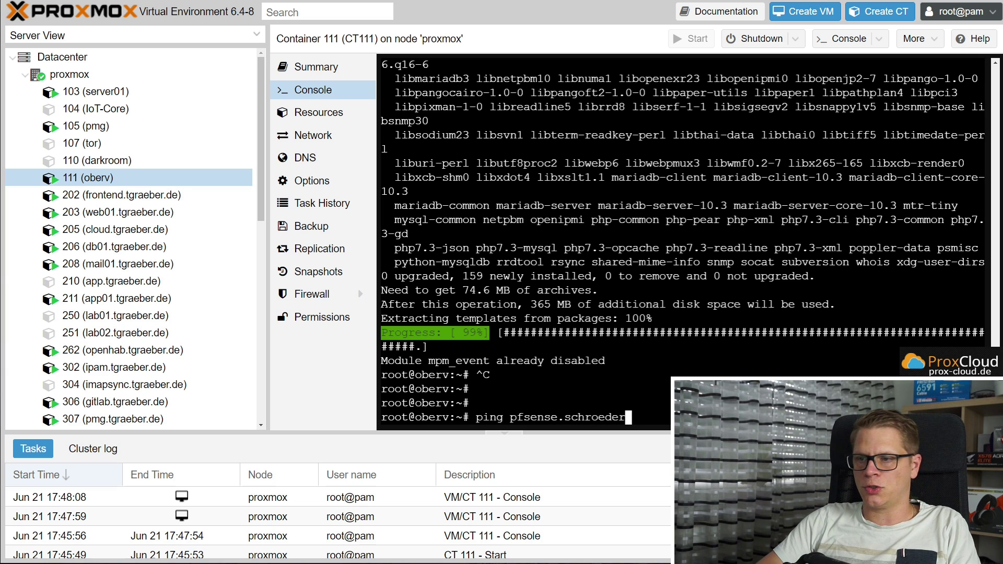
pyautogui.press('Return')
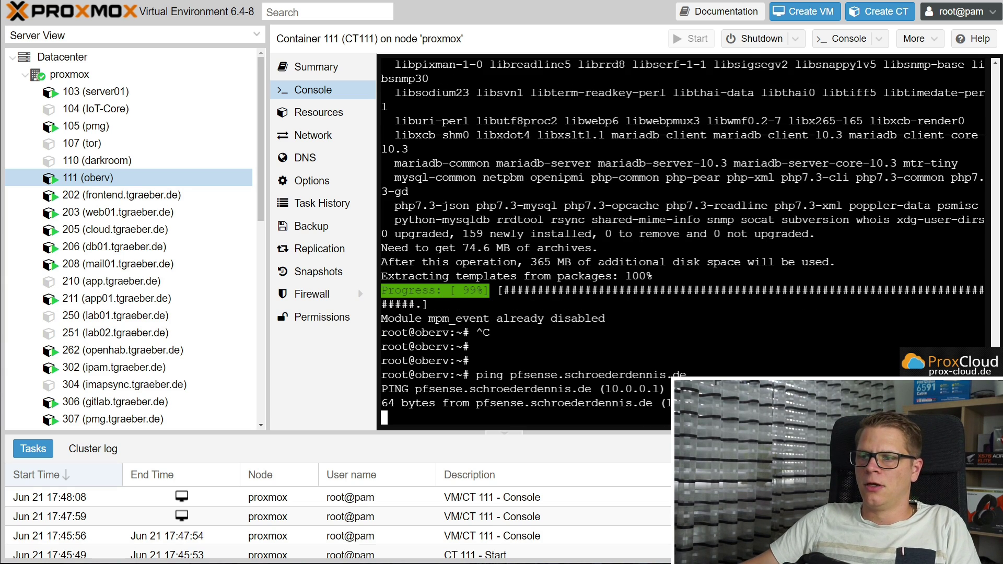
pyautogui.hotkey('ctrl', 'c')
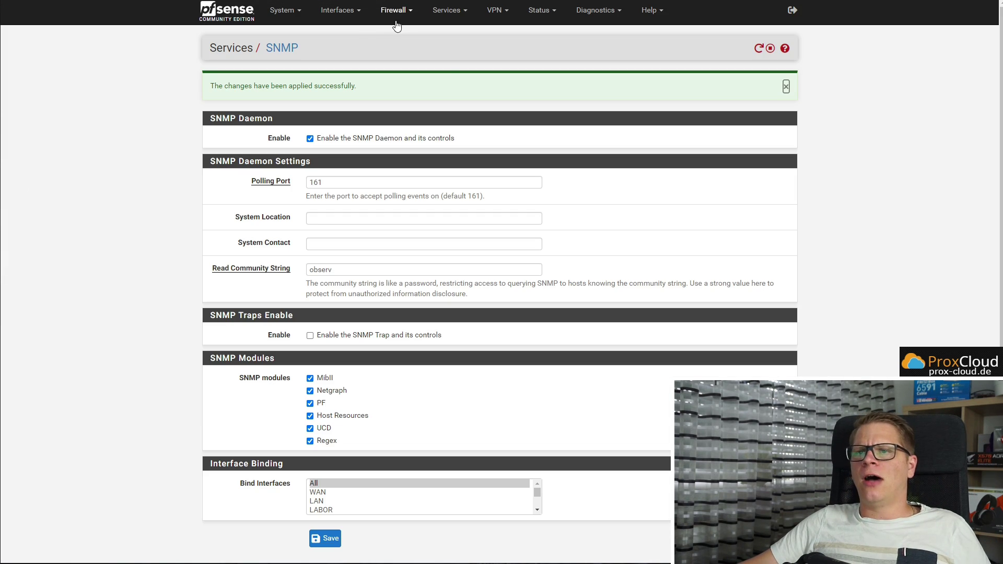
# Add a pfSense Easy Rule passing UDP from 10.1.0.2 to 10.0.0.1 port 161 on LABOR
pyautogui.click(397, 12)
pyautogui.click(409, 62)
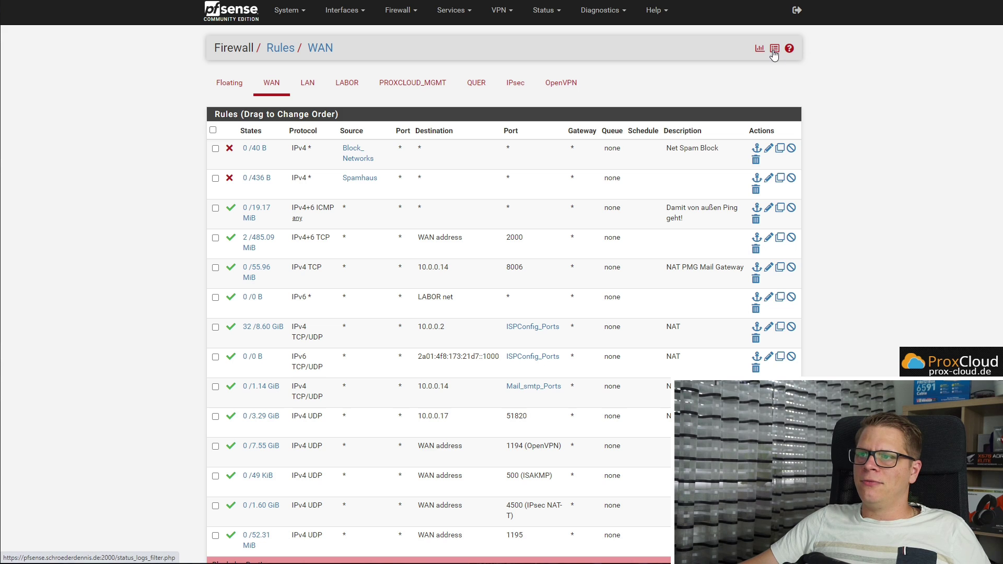
pyautogui.click(775, 50)
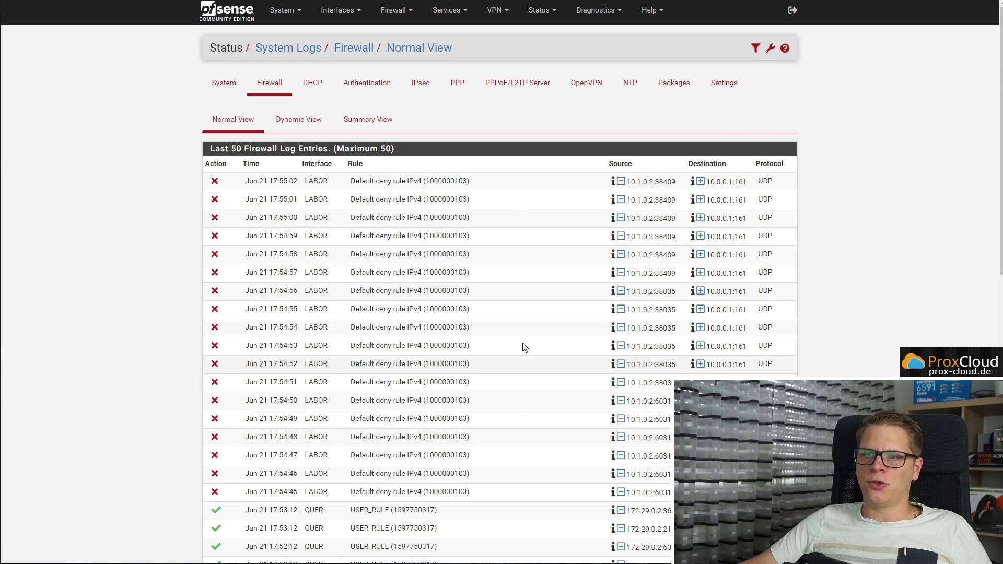
pyautogui.click(701, 328)
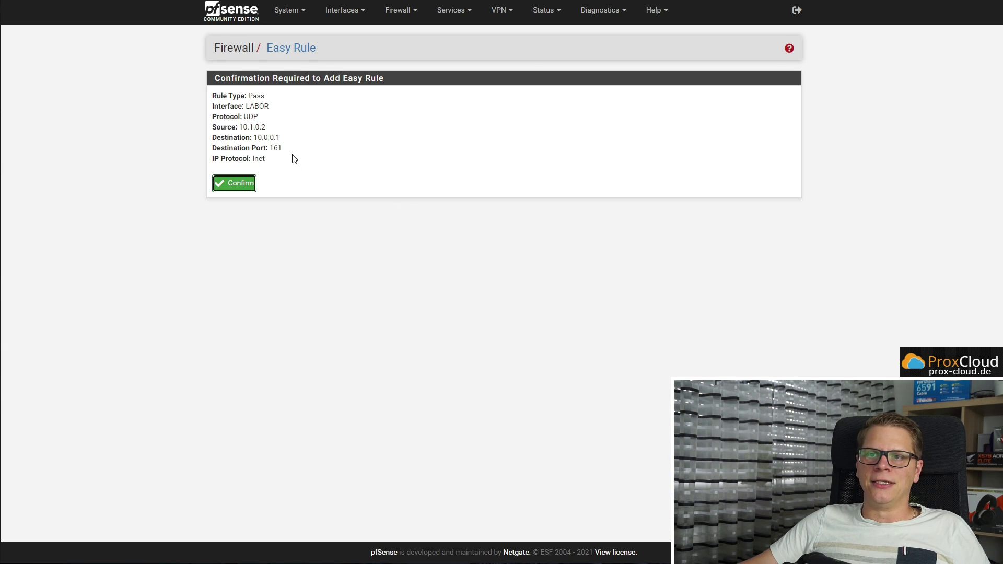
pyautogui.click(236, 184)
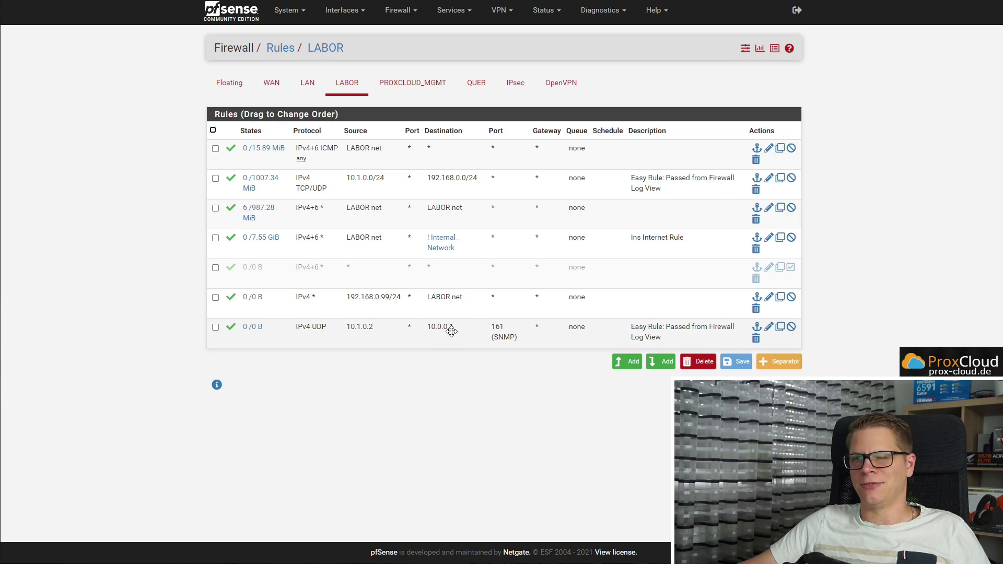
pyautogui.hotkey('ctrl', 'Tab')
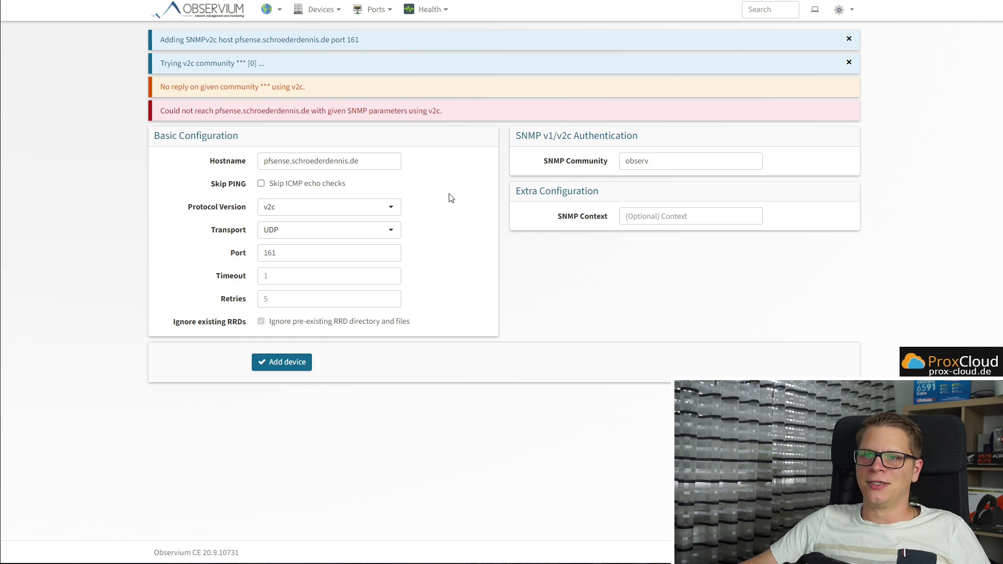
# Retry adding the pfSense device, then return to the dashboard now showing 2 devices
pyautogui.click(281, 368)
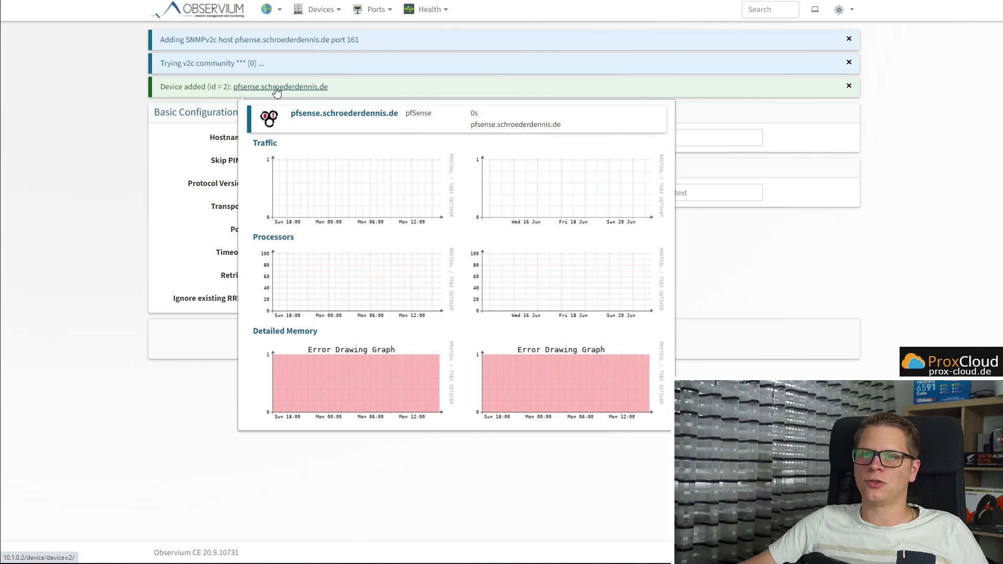
pyautogui.click(205, 16)
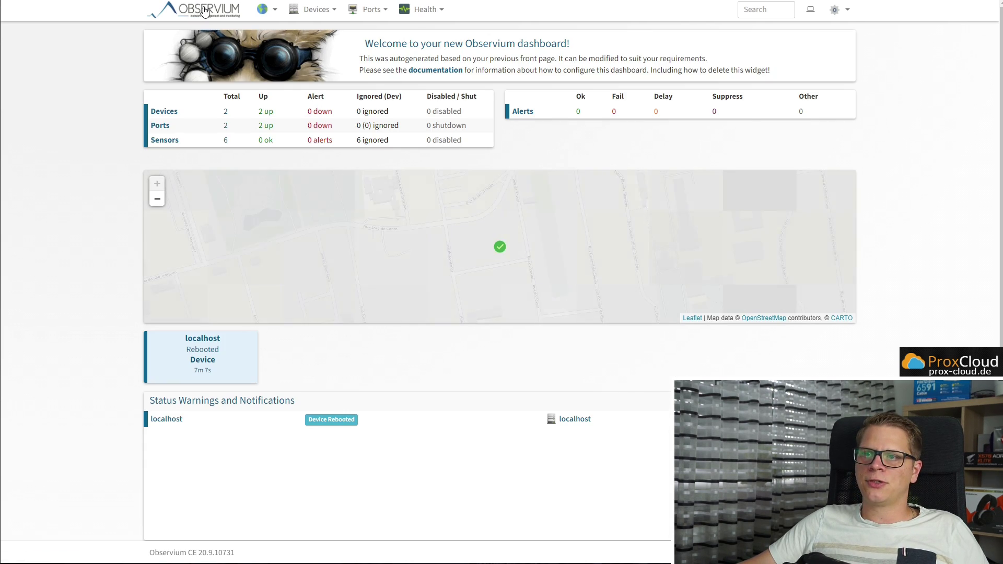
# Open the pfSense device's page from All Devices and view its Graphs tab
pyautogui.moveTo(314, 11)
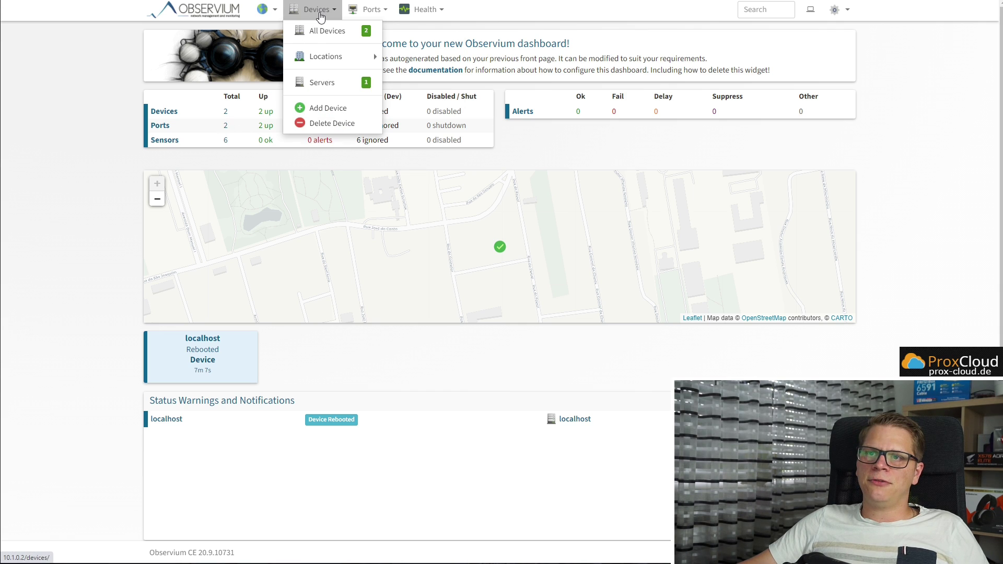
pyautogui.click(319, 29)
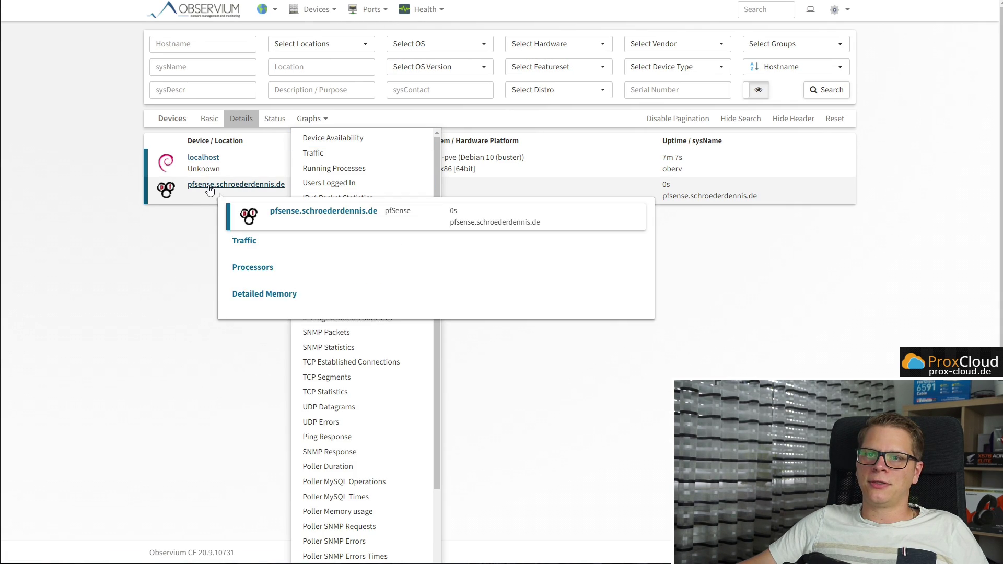
pyautogui.moveTo(248, 191)
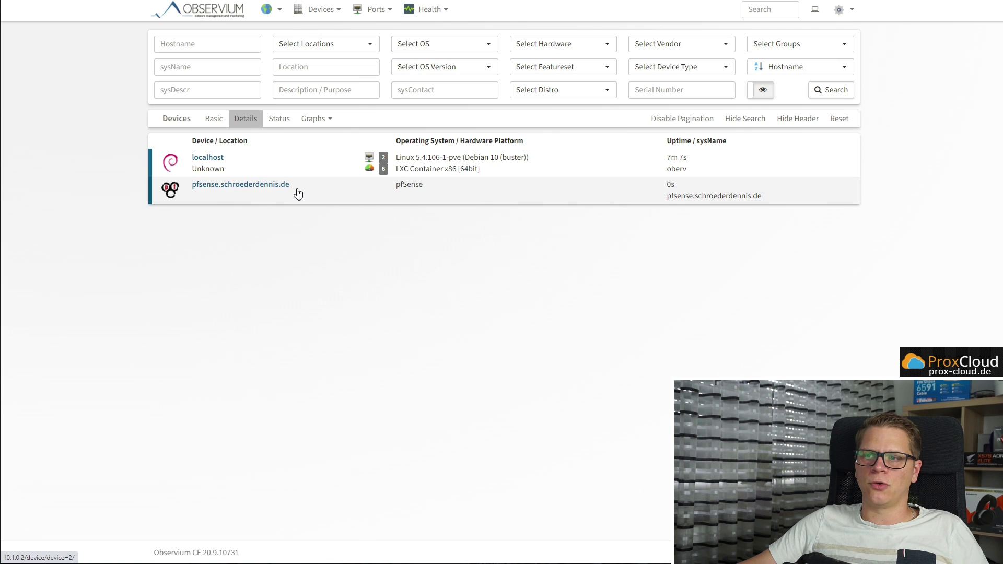
pyautogui.click(246, 188)
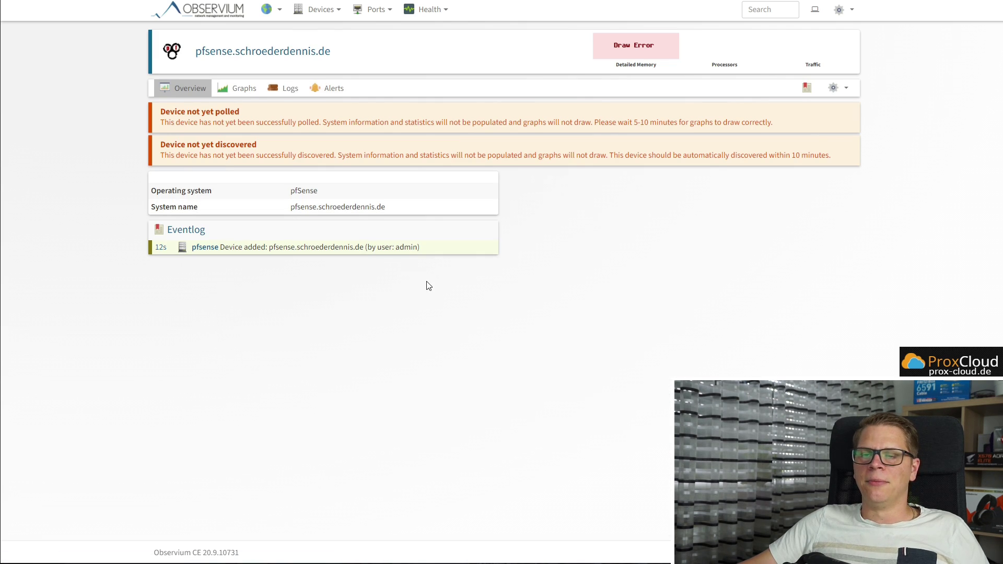
pyautogui.hotkey('ctrl', '-')
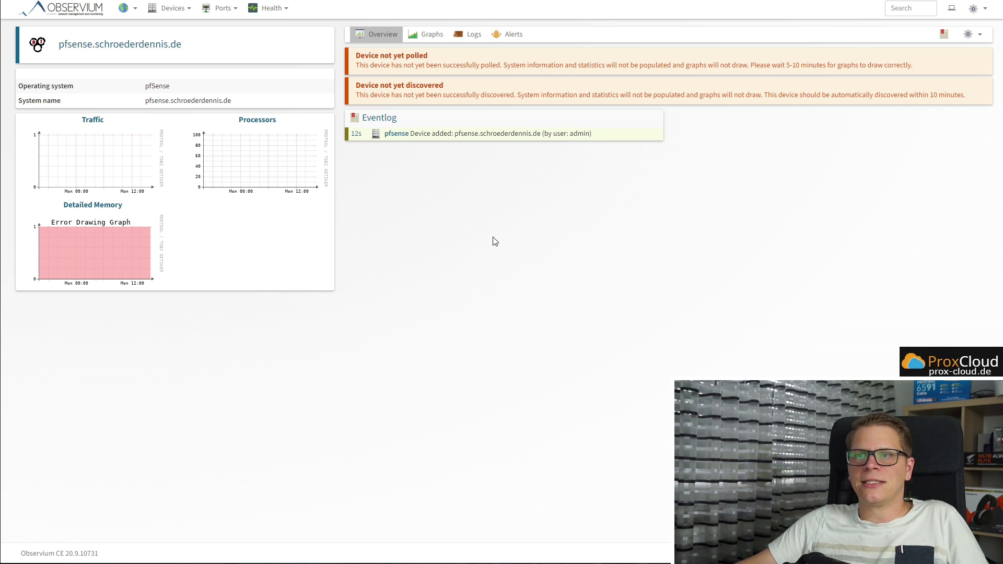
pyautogui.click(432, 35)
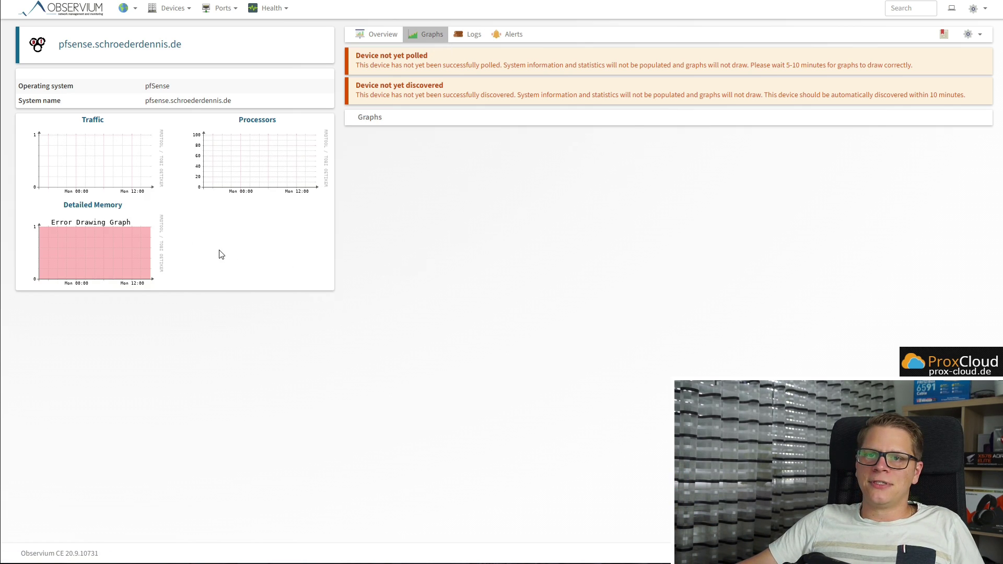
pyautogui.click(76, 12)
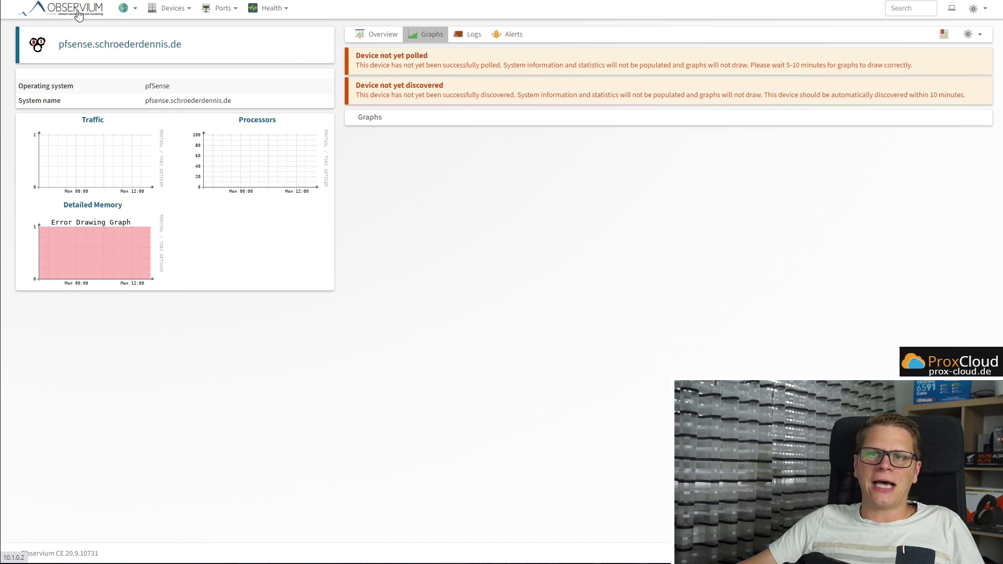